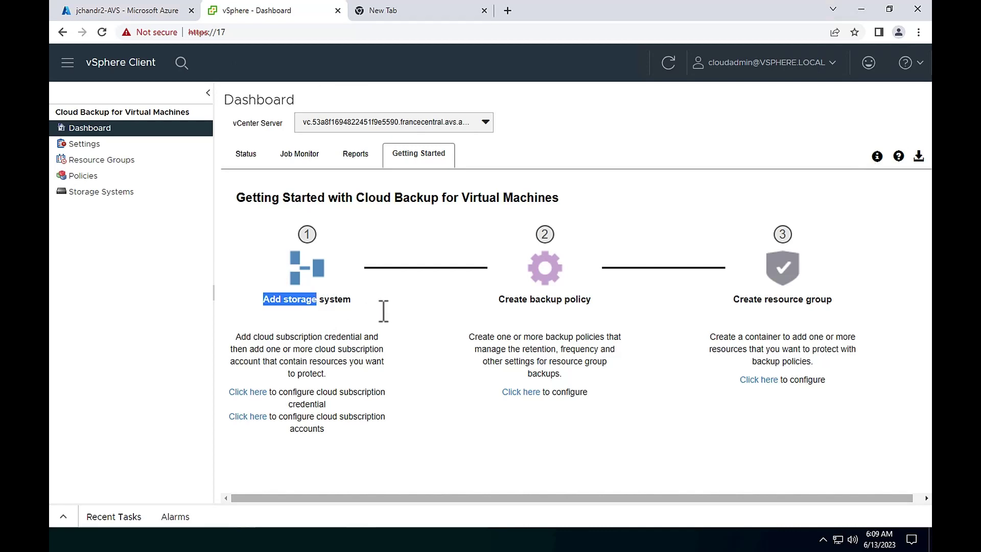
click(383, 311)
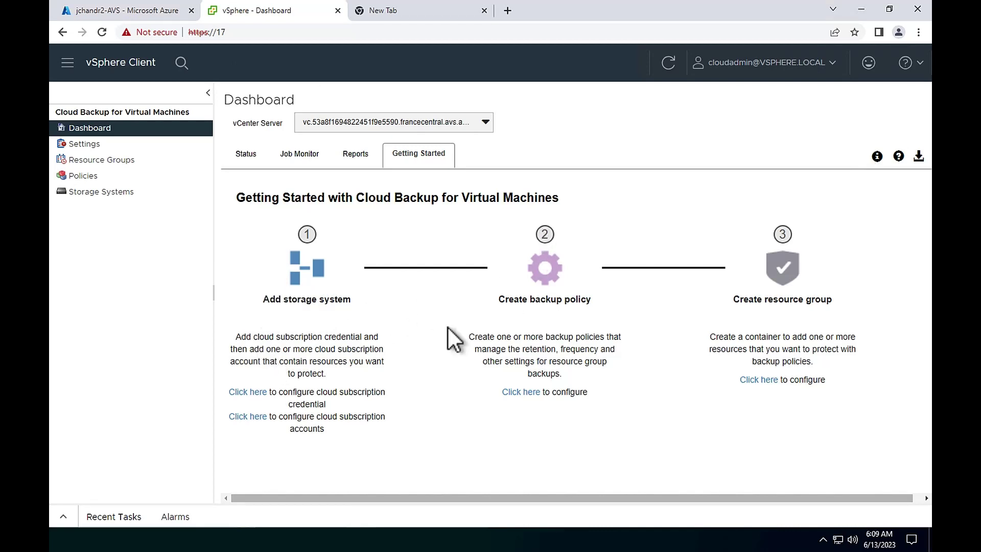
drag(496, 299, 569, 300)
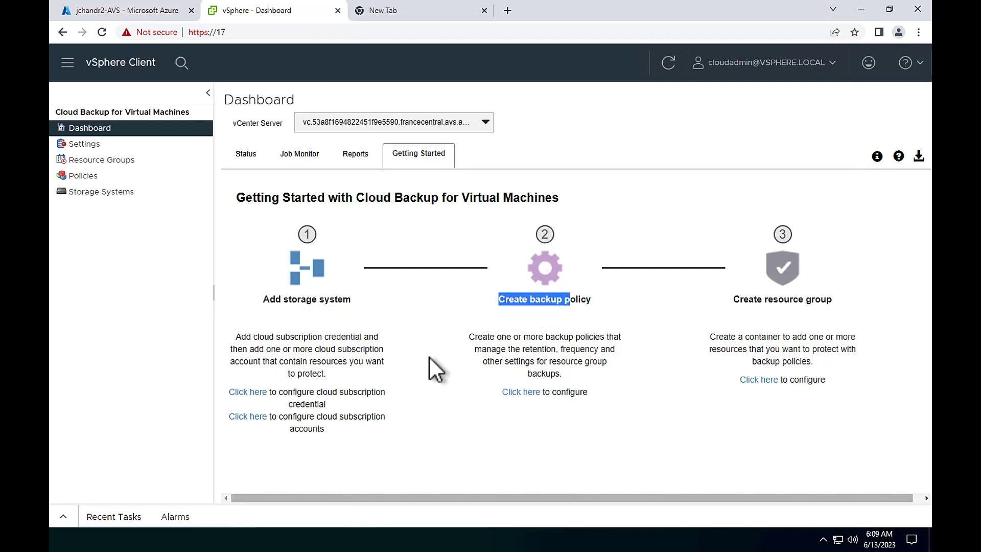
drag(740, 299, 814, 300)
click(301, 388)
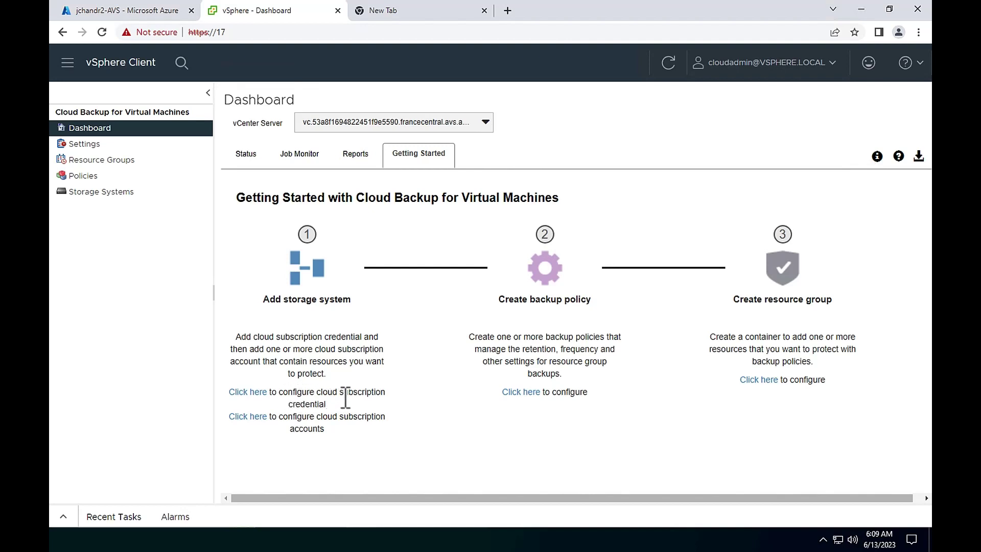
- Open the cloud subscription credential settings and begin a new subscription named ankcreds, leaving its Azure details blank
click(246, 393)
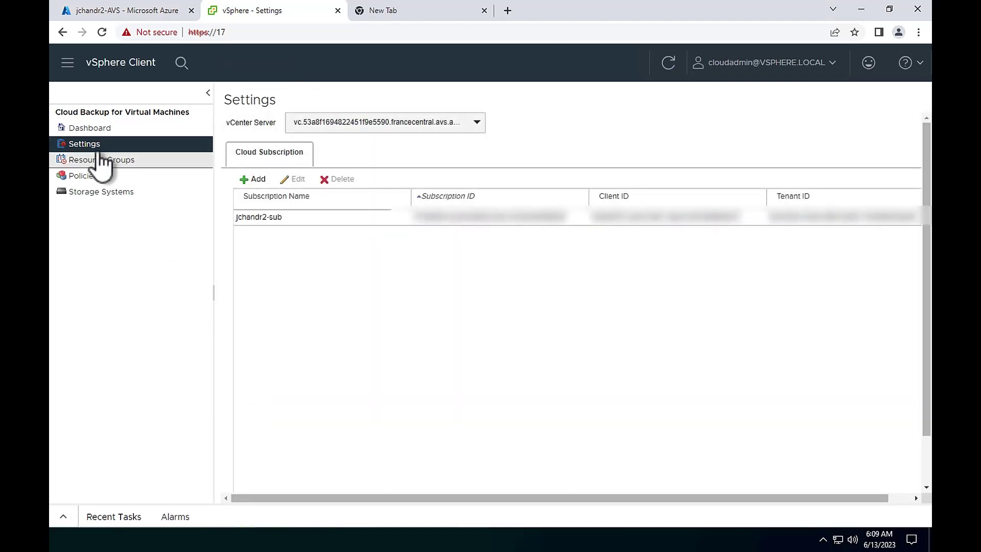
click(252, 180)
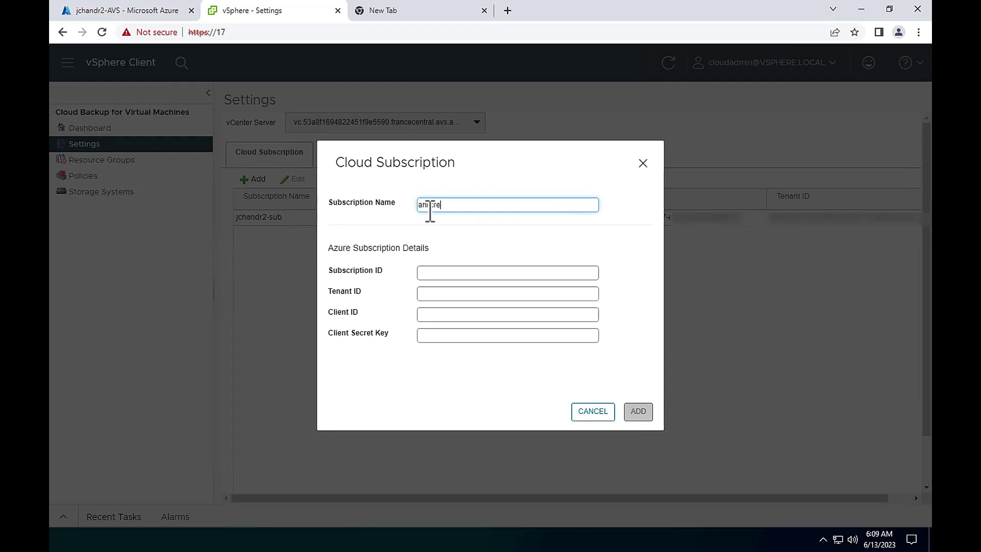
click(432, 272)
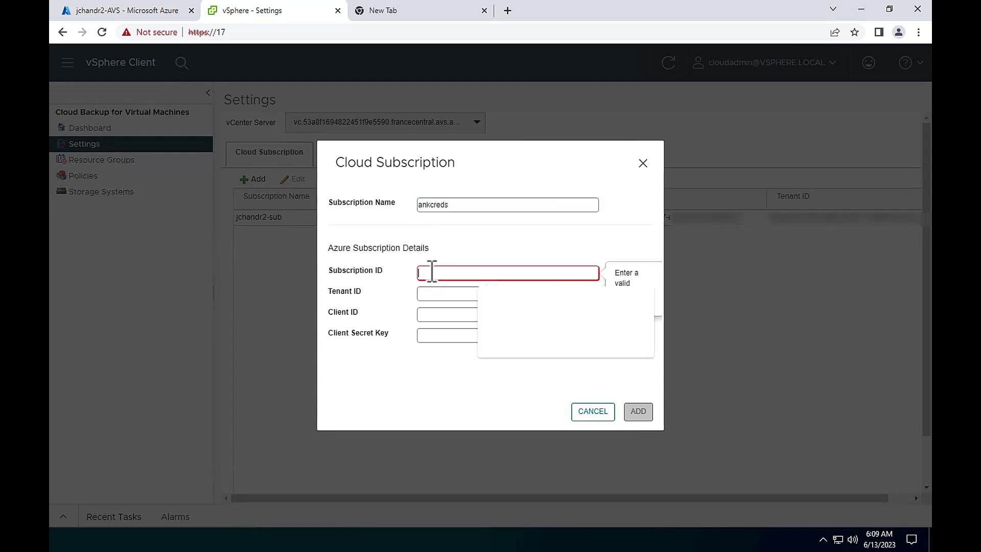
click(438, 273)
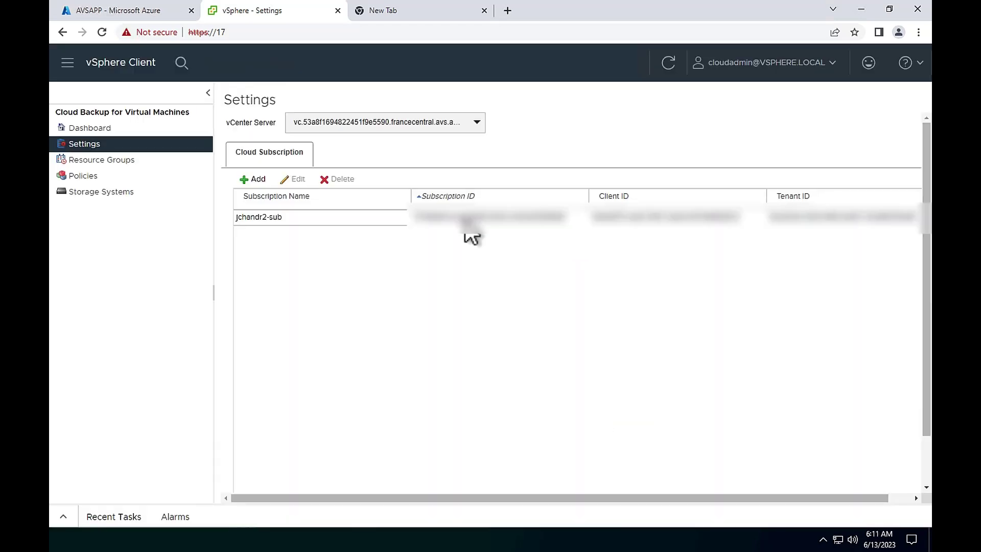
- View the details of the existing cloud subscription credential and close them without changes
click(463, 224)
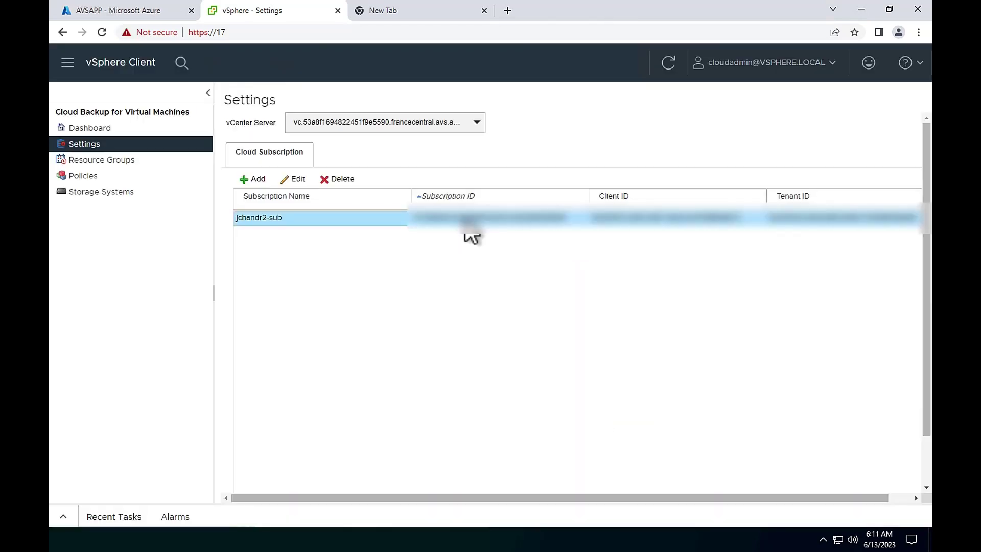
click(293, 195)
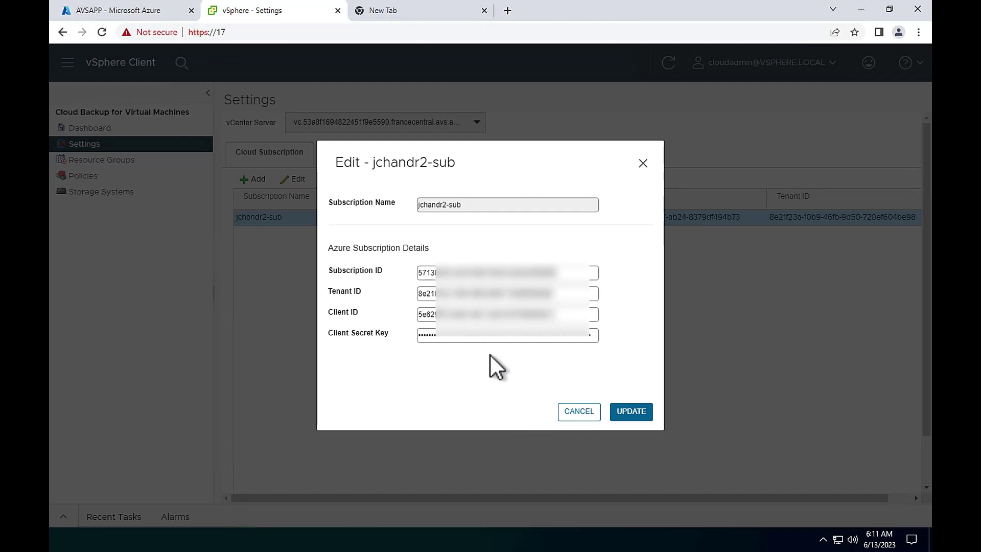
click(582, 414)
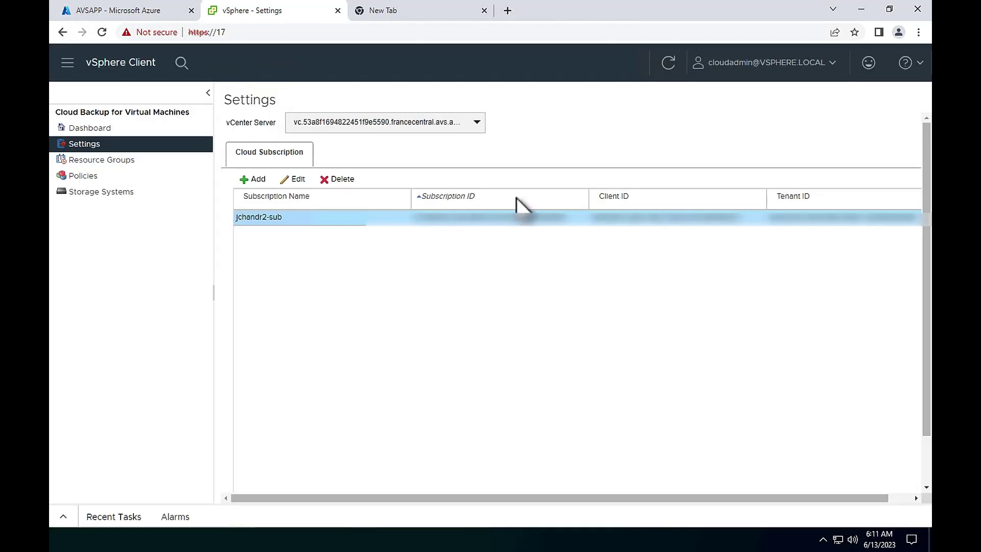
- Go through the Getting Started page to the cloud subscription accounts and begin adding an account with the existing credential
click(110, 129)
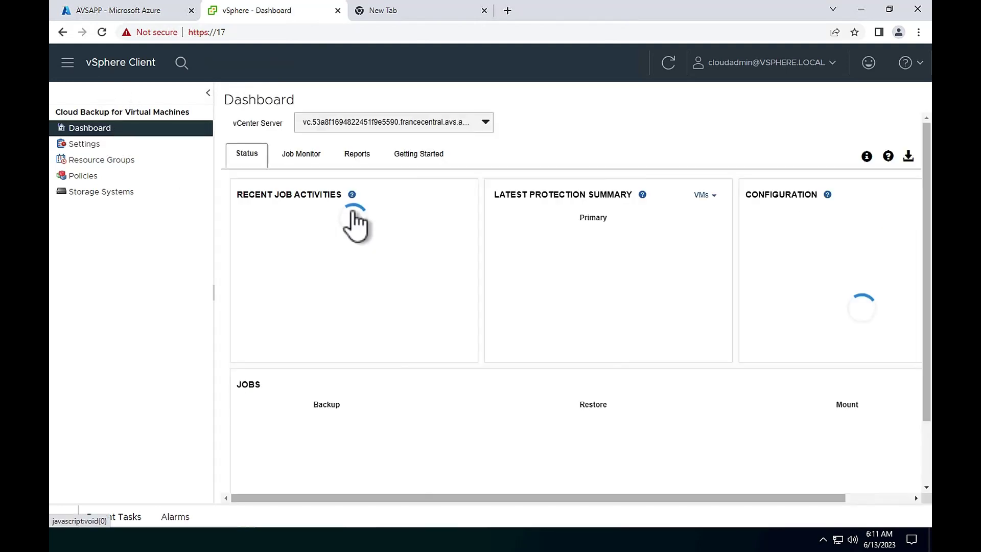
click(427, 154)
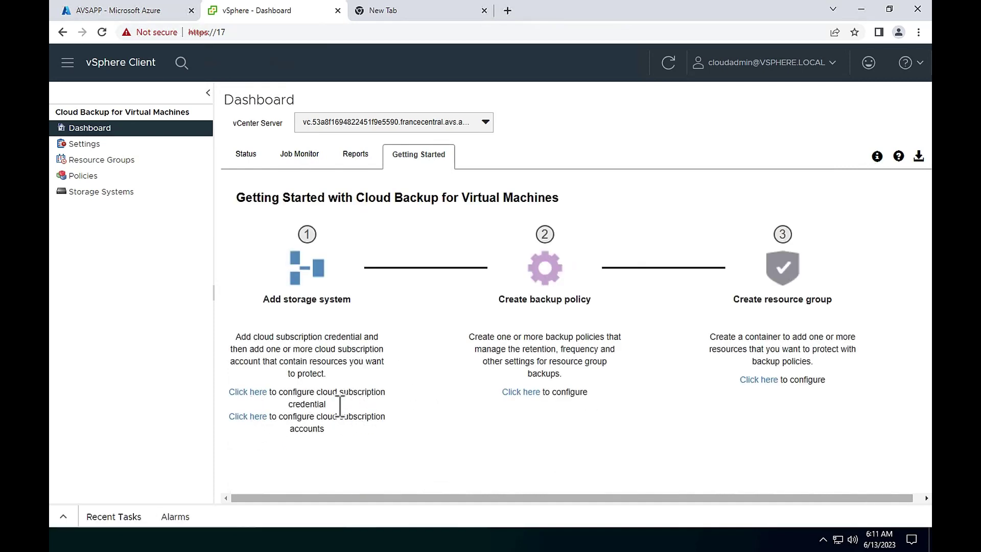
click(250, 417)
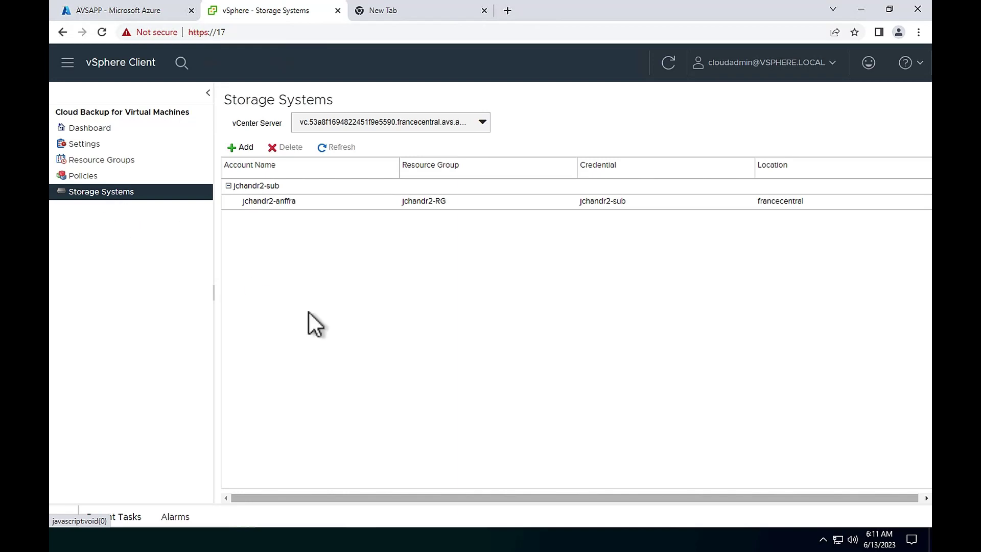
click(240, 149)
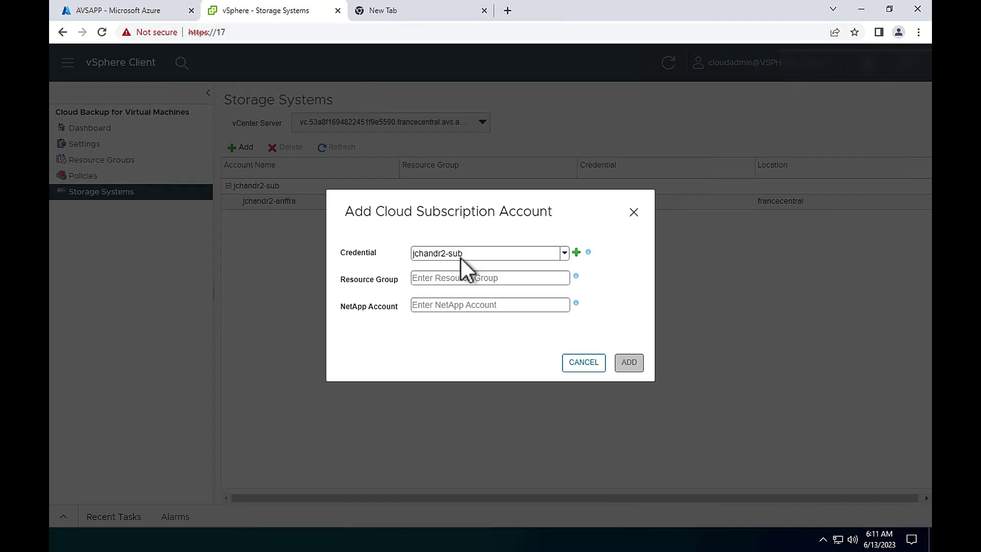
click(431, 277)
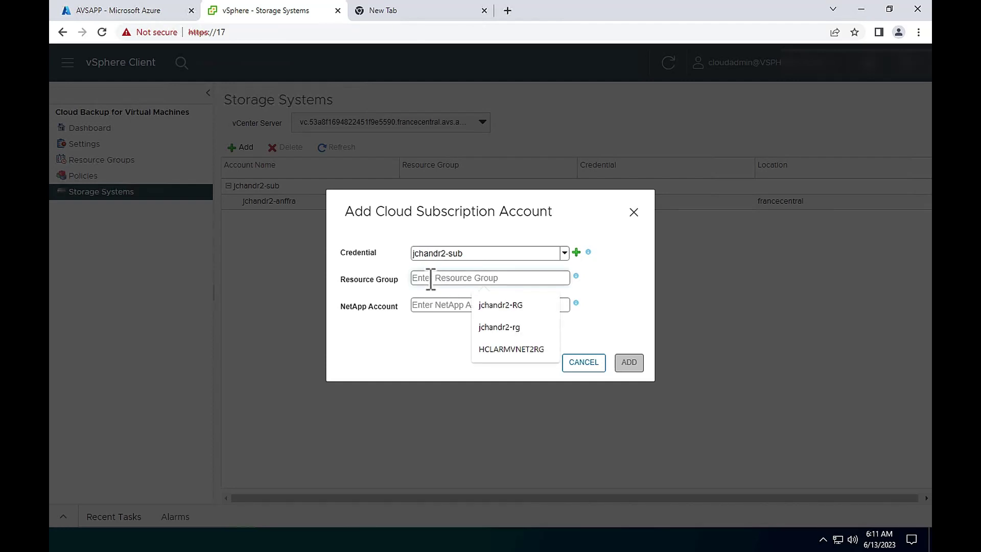
click(424, 305)
- Switch to the Azure portal and open the France Central NetApp account in Azure NetApp Files
click(115, 10)
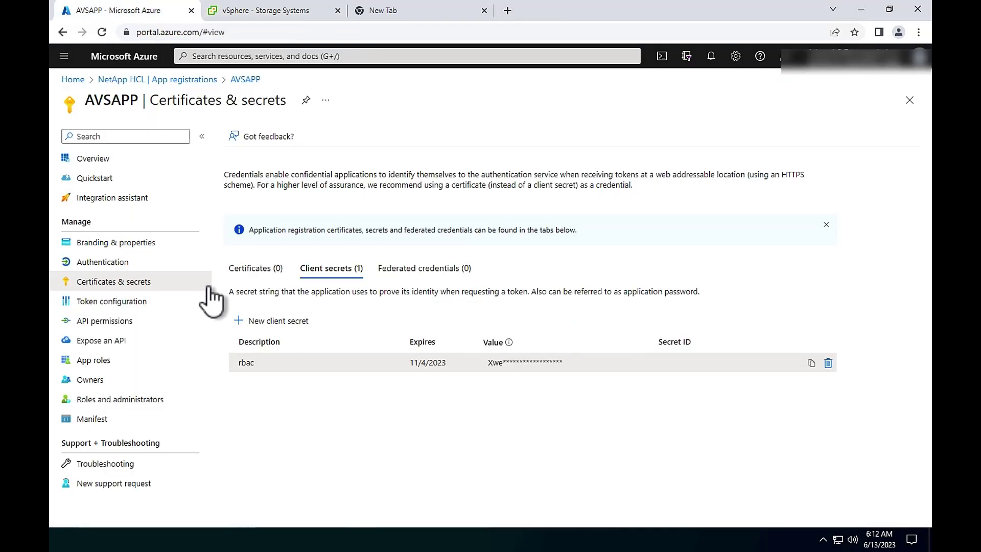
click(74, 80)
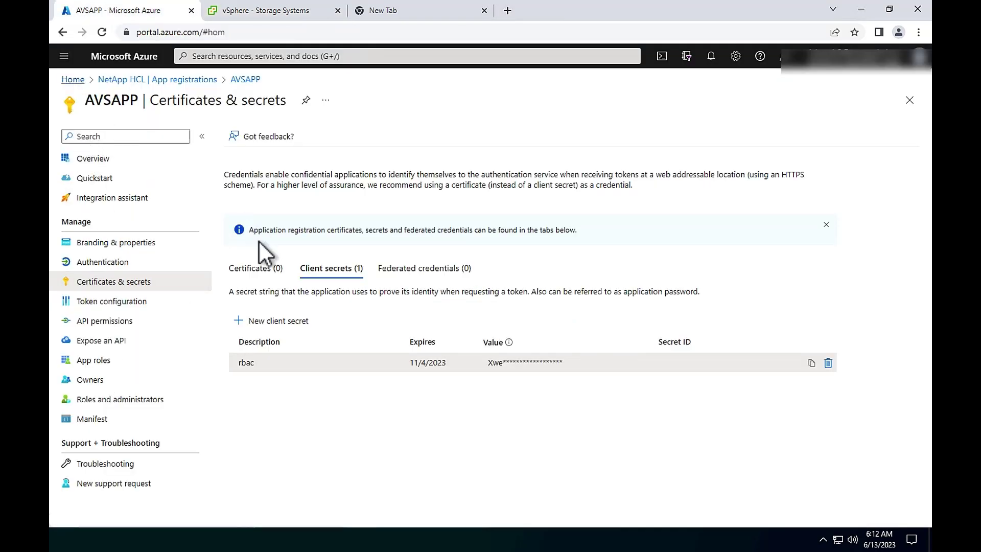
click(378, 151)
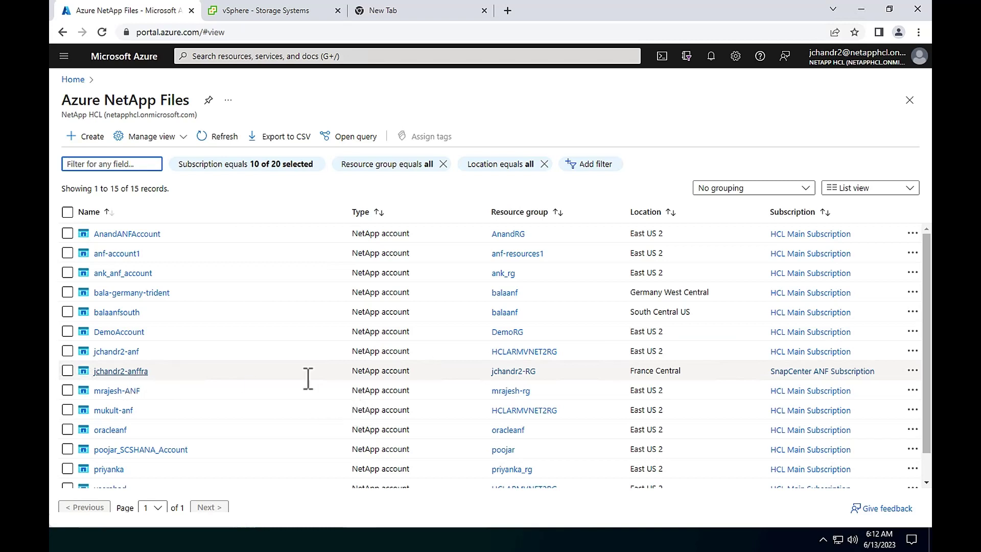
click(142, 371)
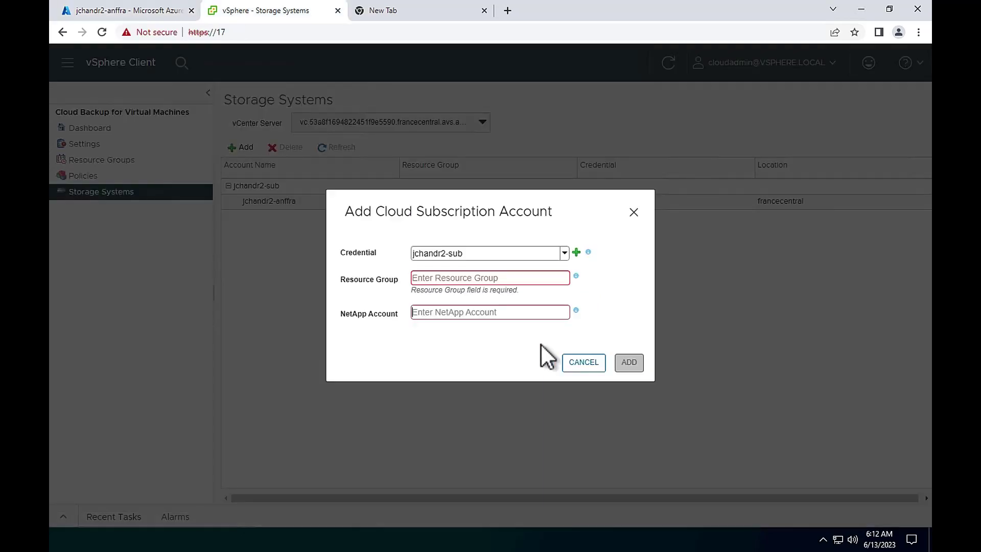
- Back in vSphere Client, cancel the new cloud subscription account and select the existing account
click(419, 313)
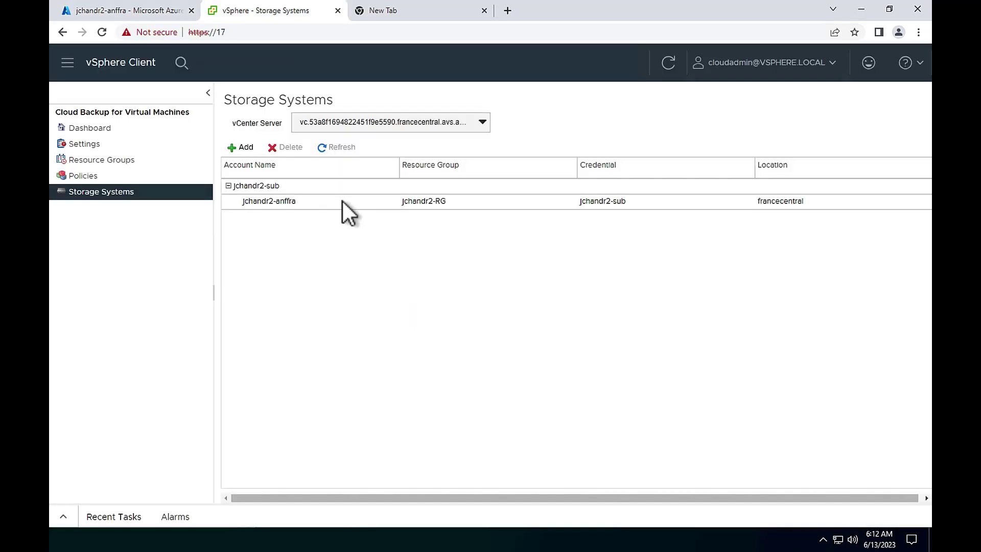
click(582, 363)
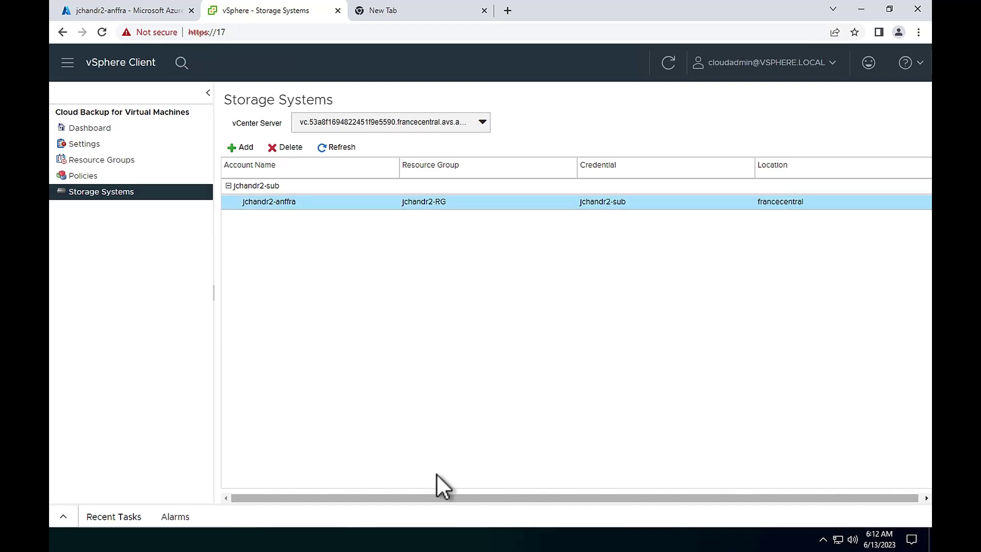
- Go through the Getting Started page to the backup policies and check the schedule types of the existing policies
click(110, 129)
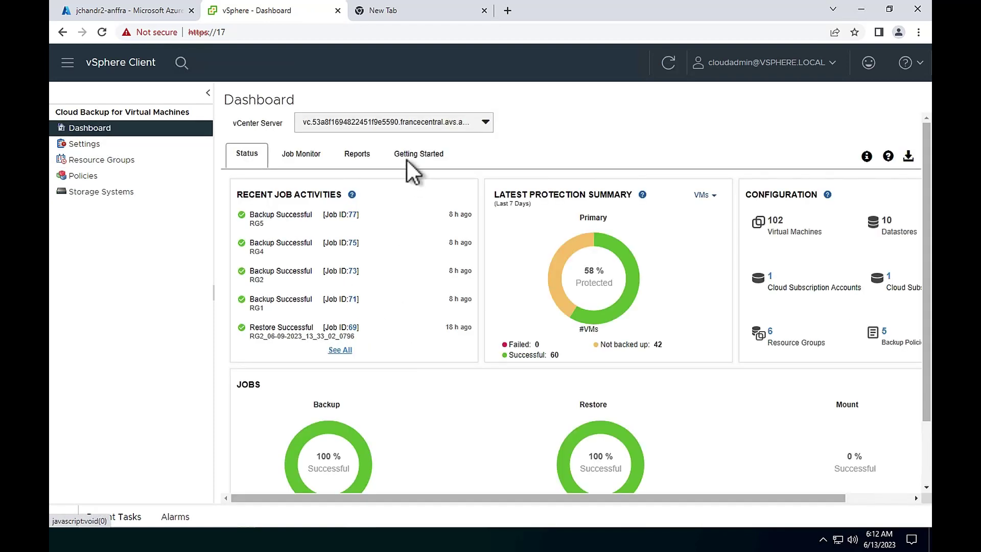
click(409, 155)
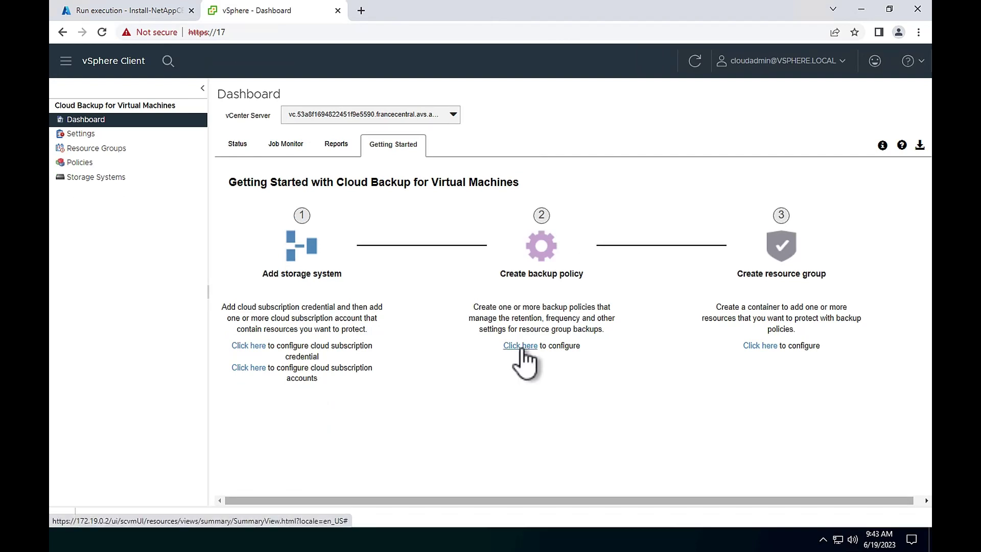
click(521, 346)
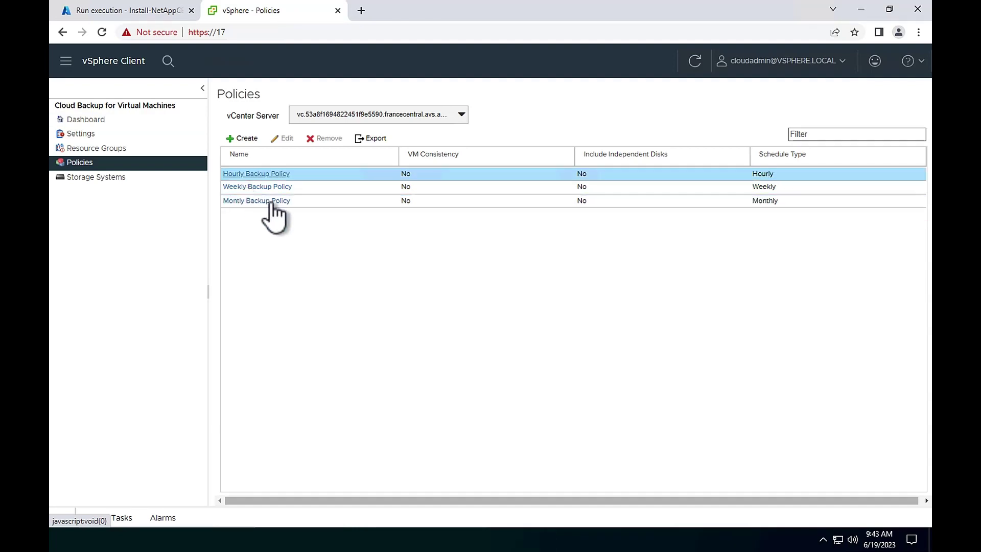
click(260, 175)
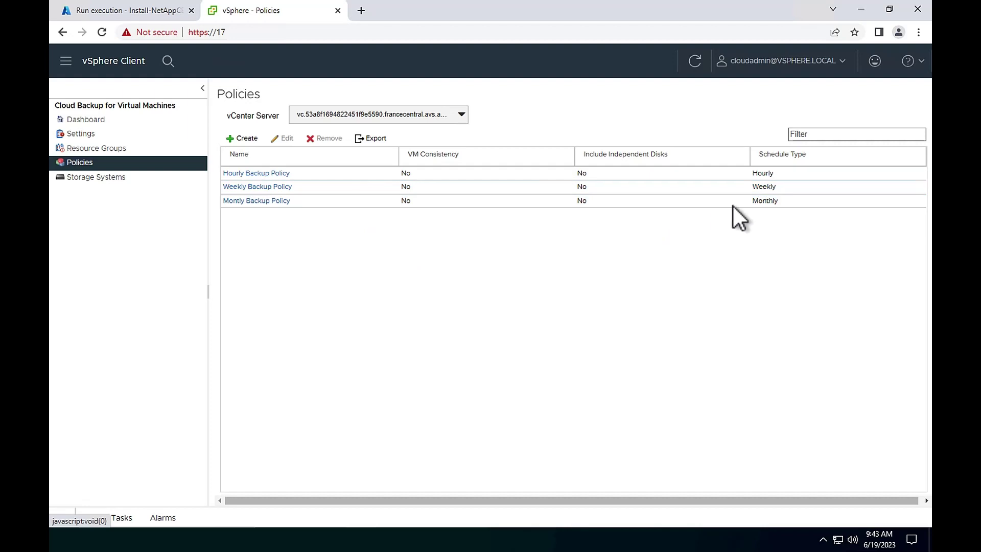
click(757, 202)
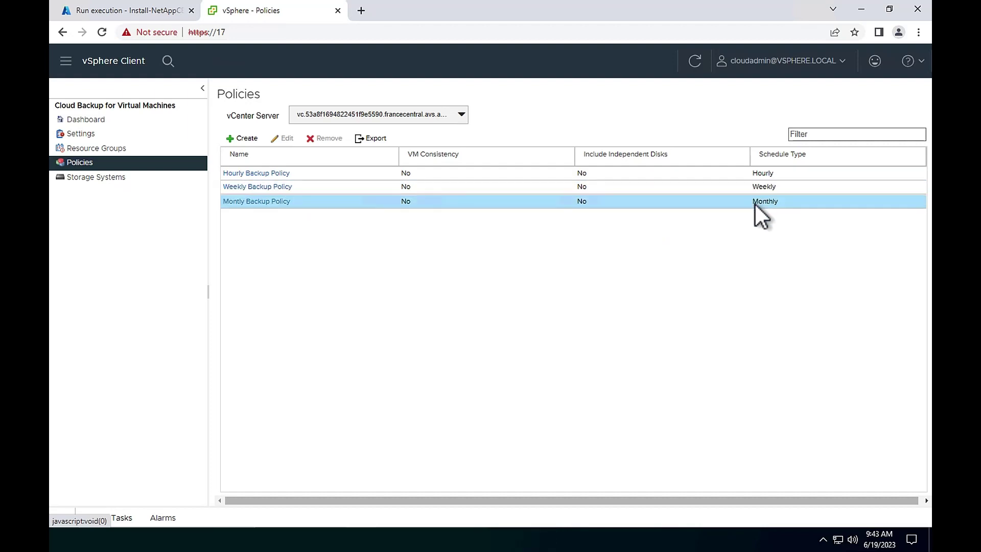
- Start a new backup policy named "Daily Backup Policy" with the description "daily"
click(239, 137)
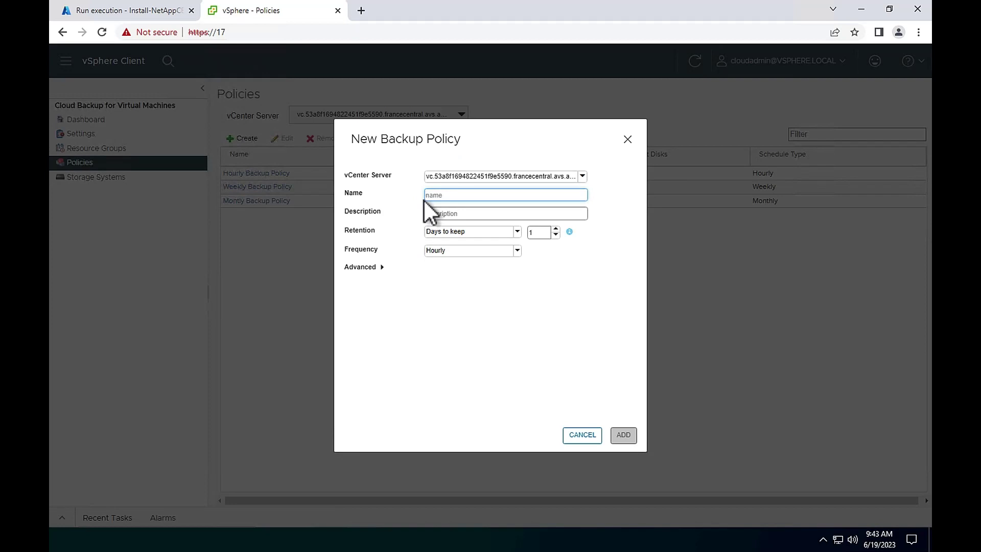
text(Daily Backup Policy)
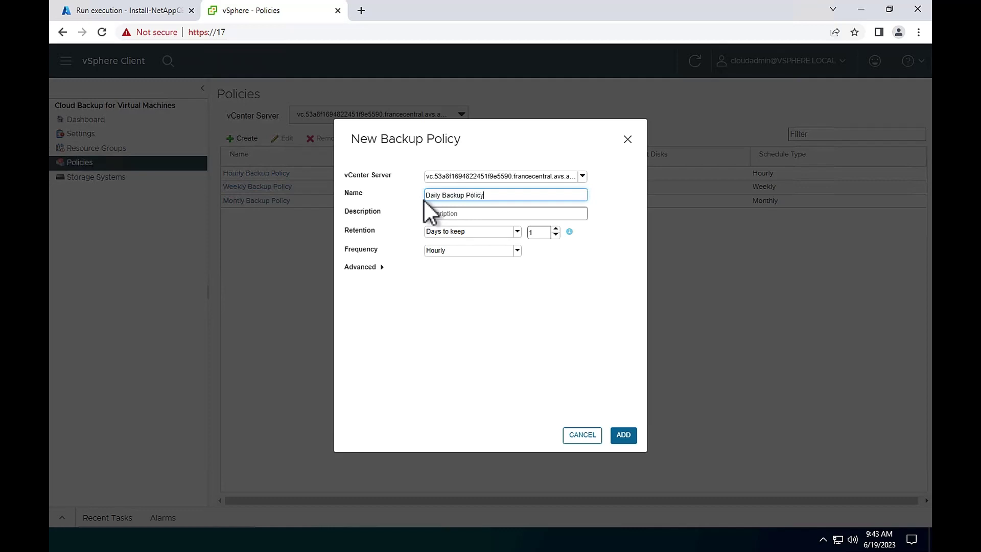
click(456, 213)
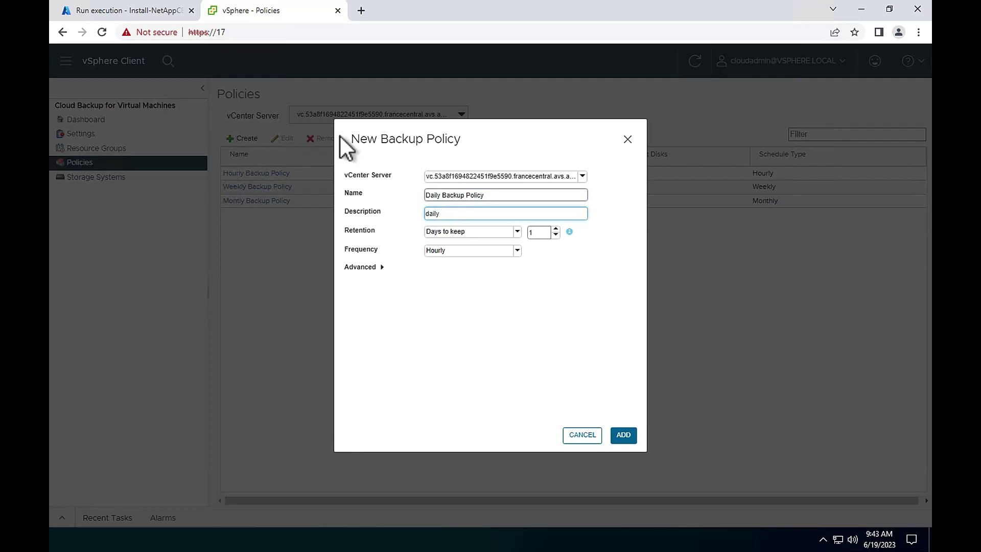
- Set the policy's retention to Backup(s) to keep with a count of 12
click(517, 232)
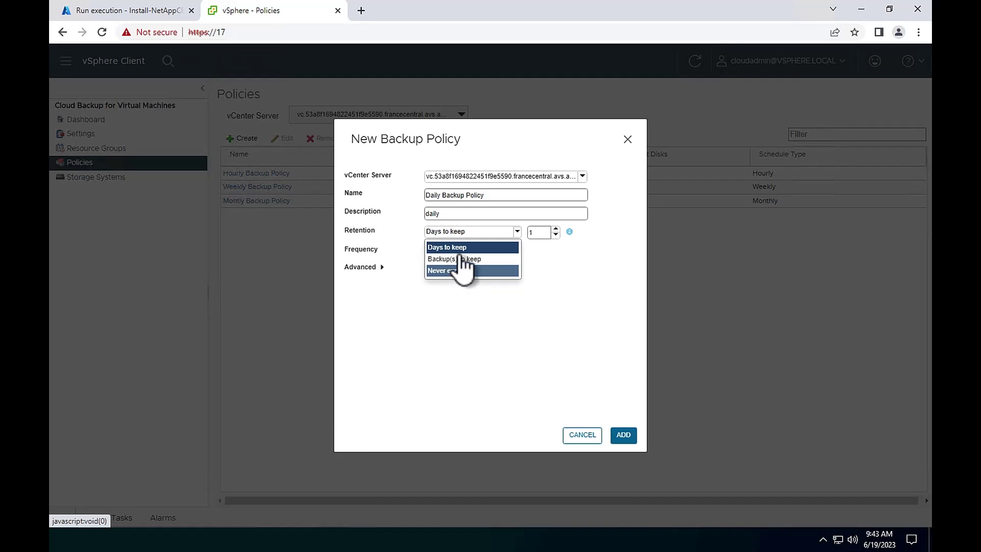
click(459, 259)
click(536, 233)
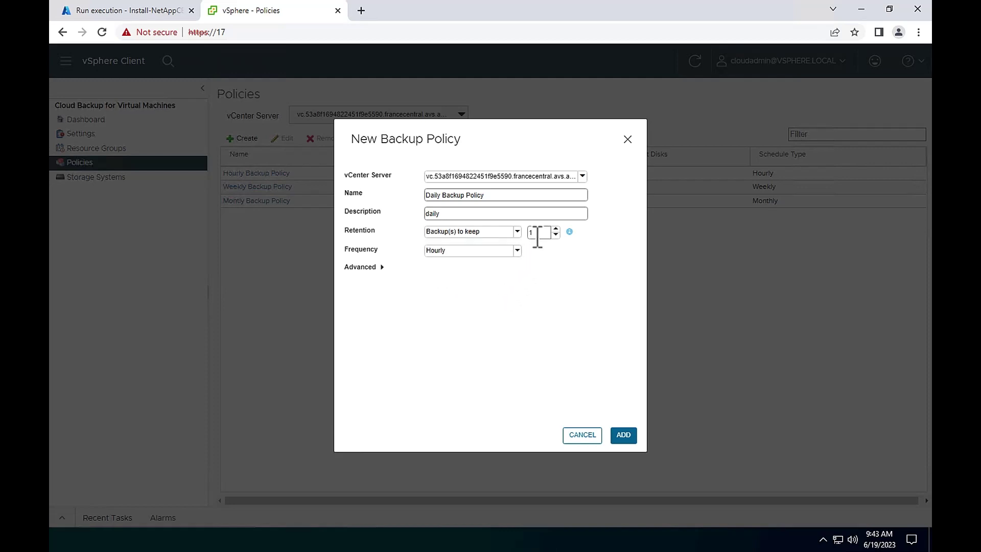
text(2)
- Set the policy's frequency to Daily and add it with both advanced options left unchecked
click(515, 252)
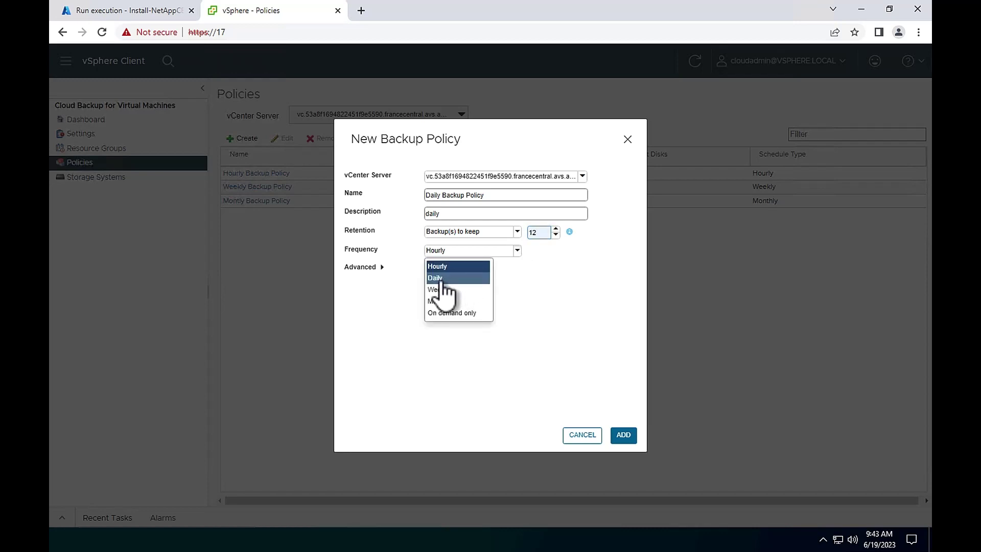
click(450, 280)
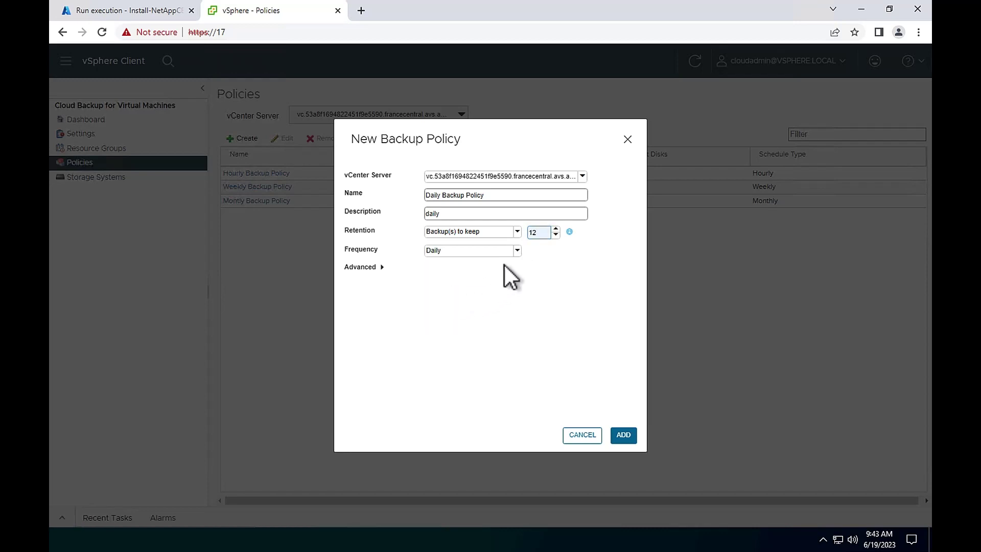
click(382, 267)
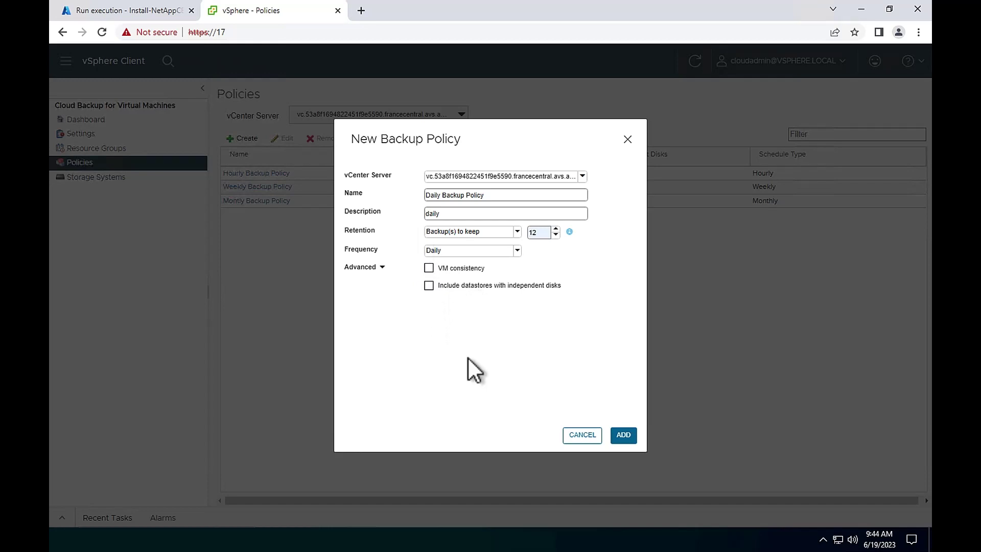
click(624, 436)
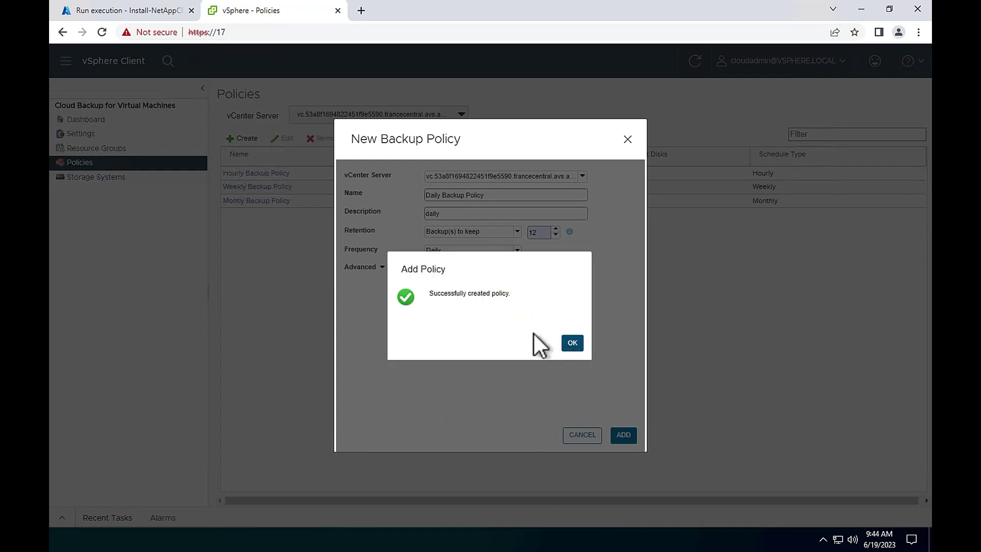
- Dismiss the confirmation and start another backup policy named "On Demand Backup"
click(572, 342)
click(253, 216)
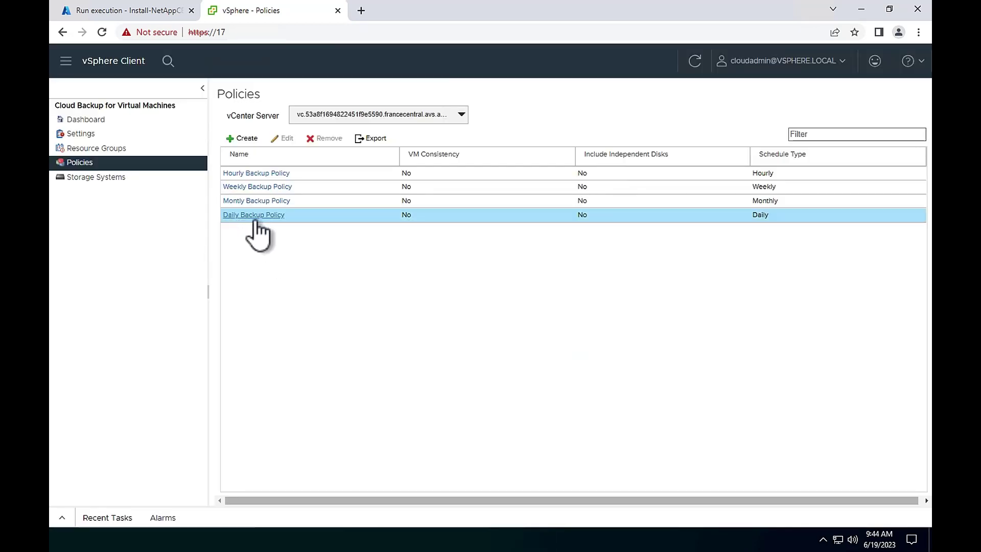
click(240, 140)
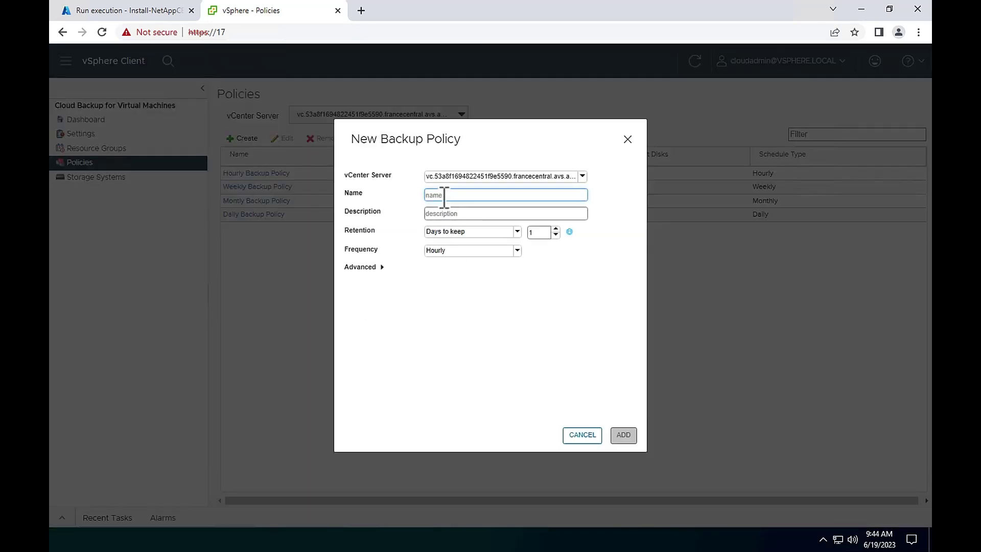
text(On Dema)
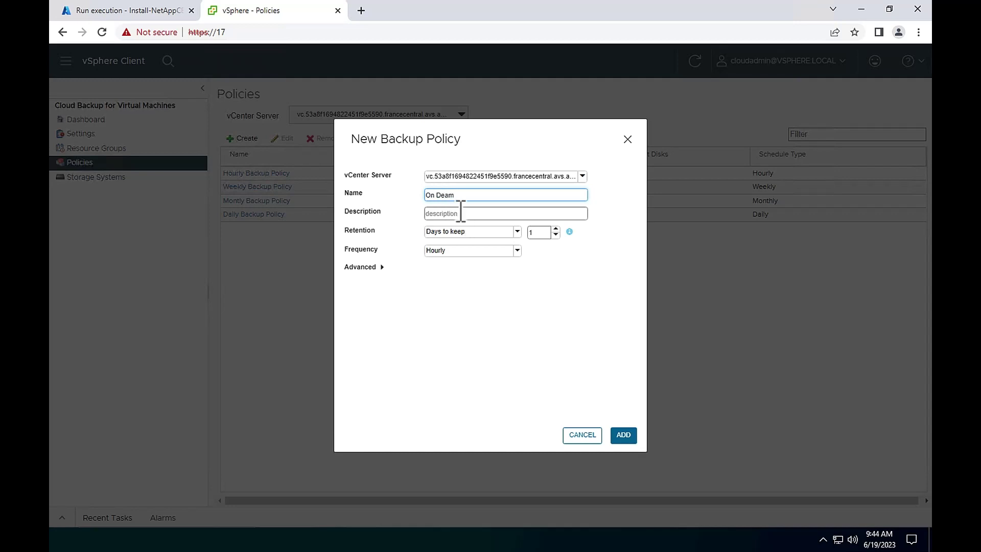
key(BackSpace)
text(mand Backup)
- Set the policy's retention to Never expire and its frequency to On demand only, and add it
click(517, 232)
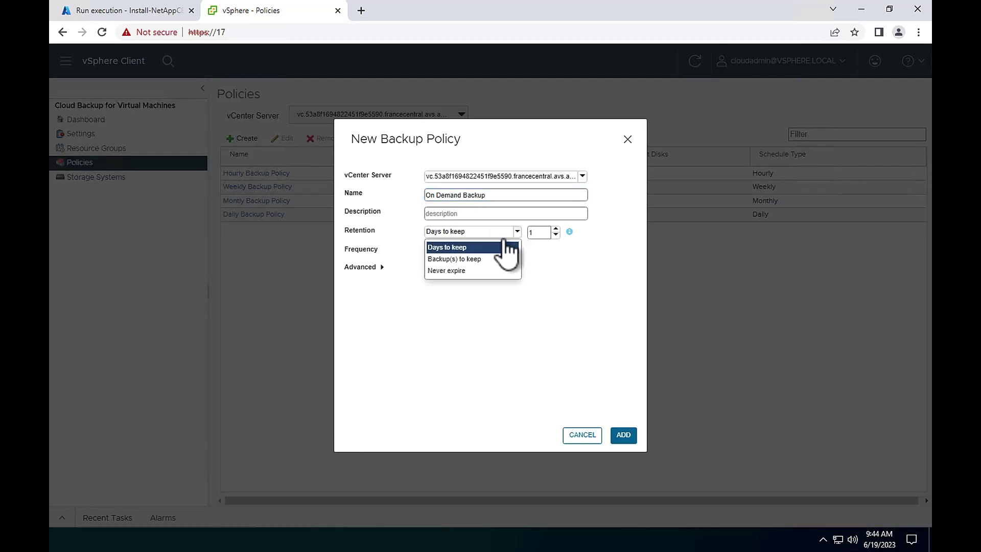
click(452, 271)
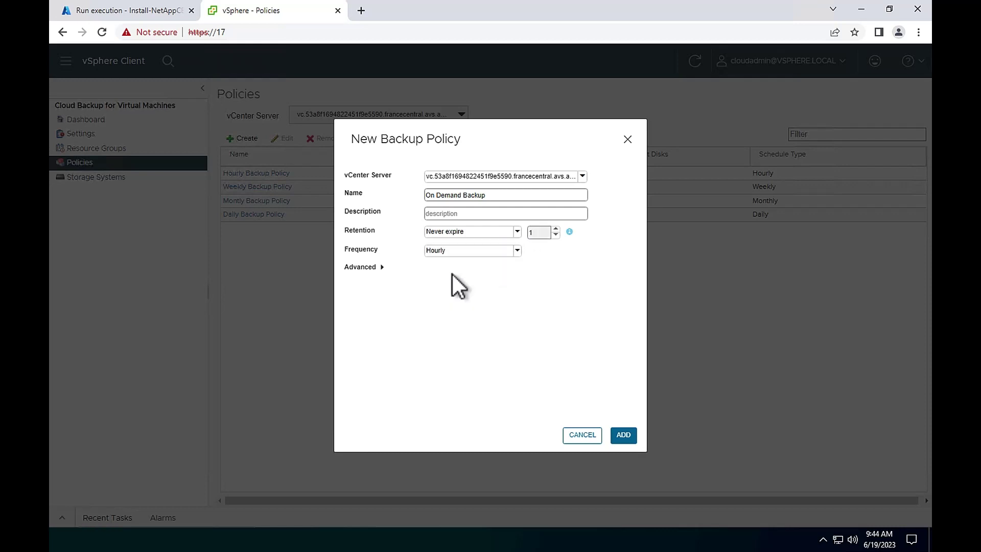
click(517, 251)
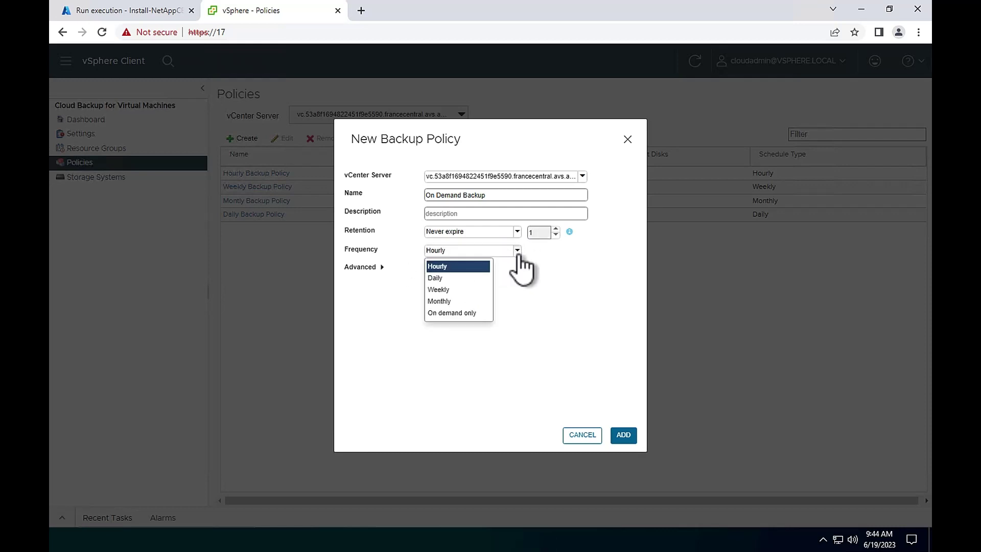
click(458, 316)
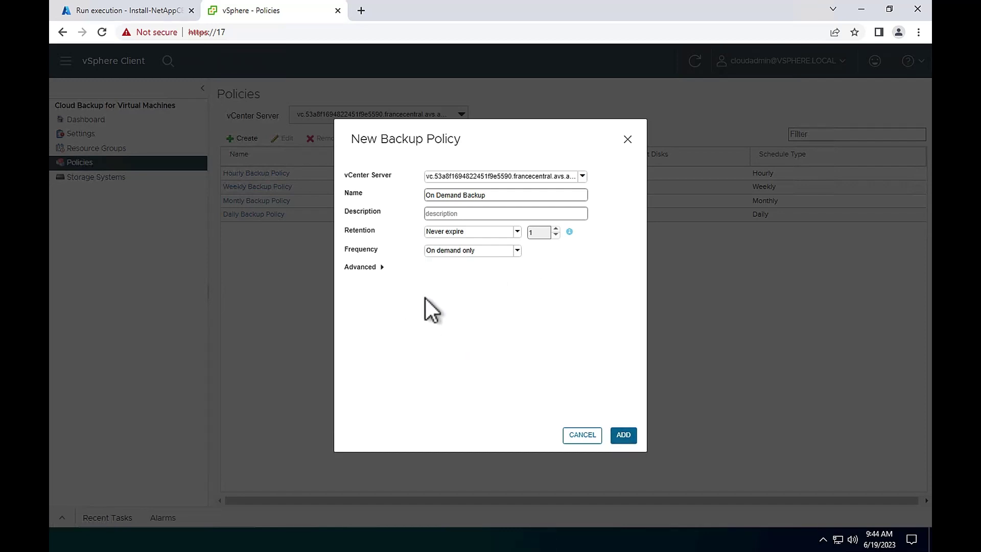
click(616, 434)
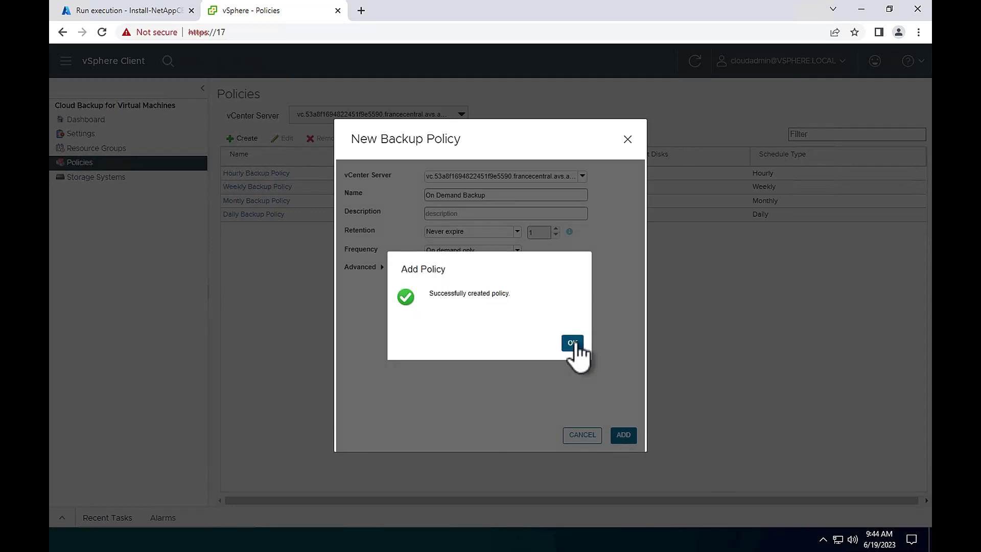
click(572, 342)
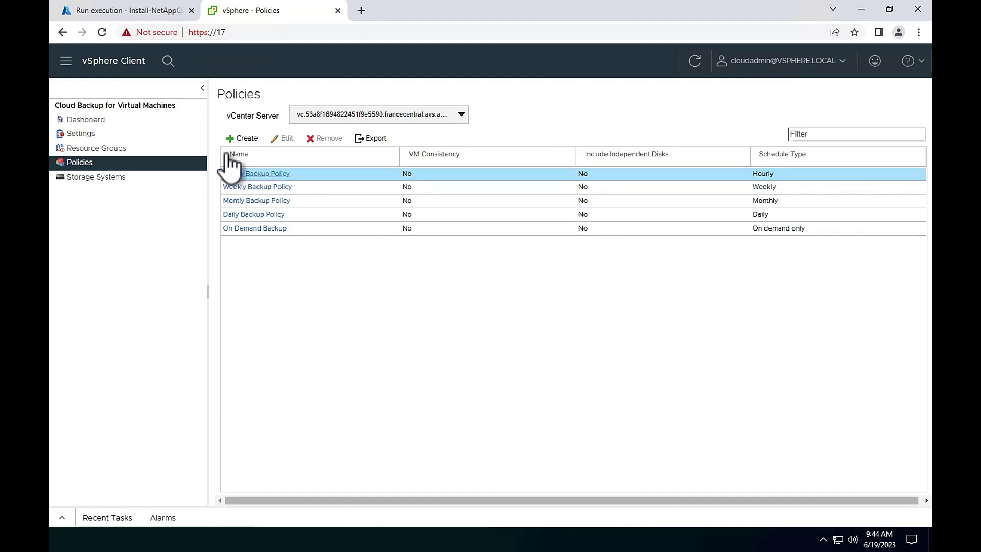
- Return to the dashboard and go through its Getting Started page to the resource group configuration
click(88, 120)
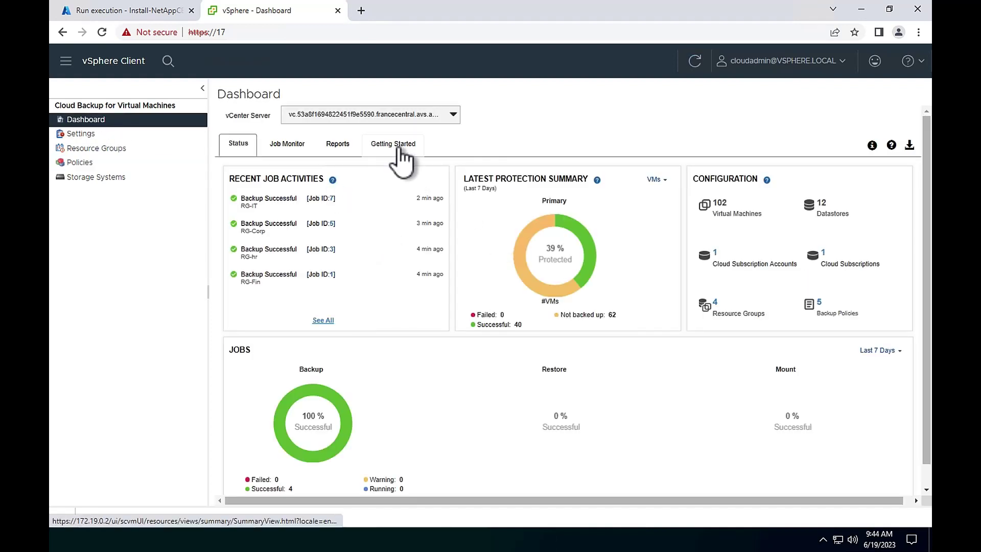
click(397, 145)
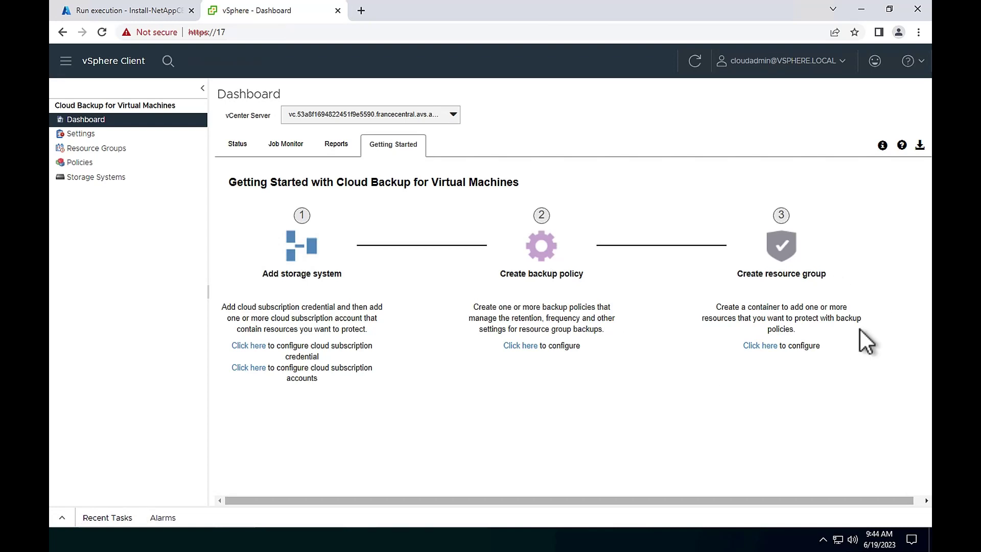
click(754, 349)
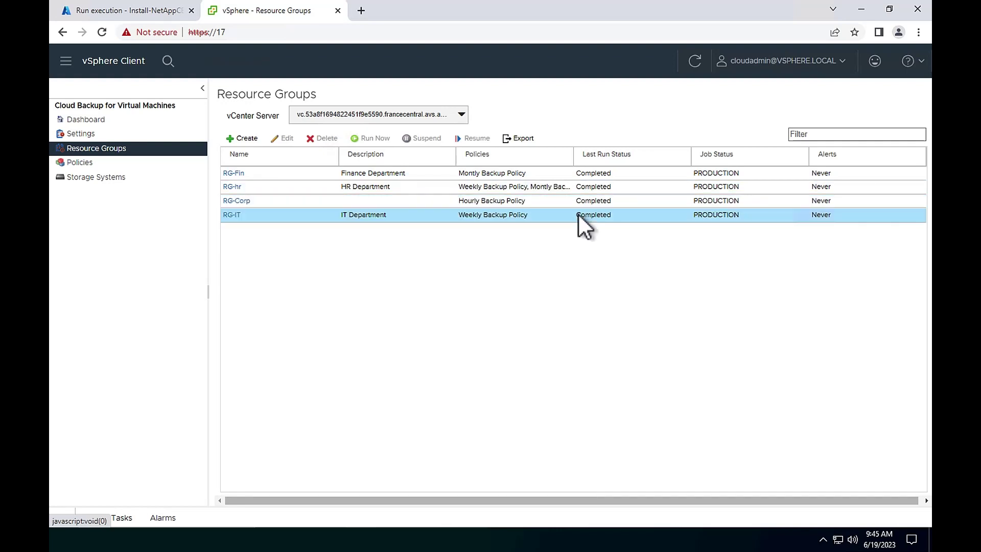
- Start a new resource group named "RG-Mrkt" with the description "Marketing Department"
click(236, 143)
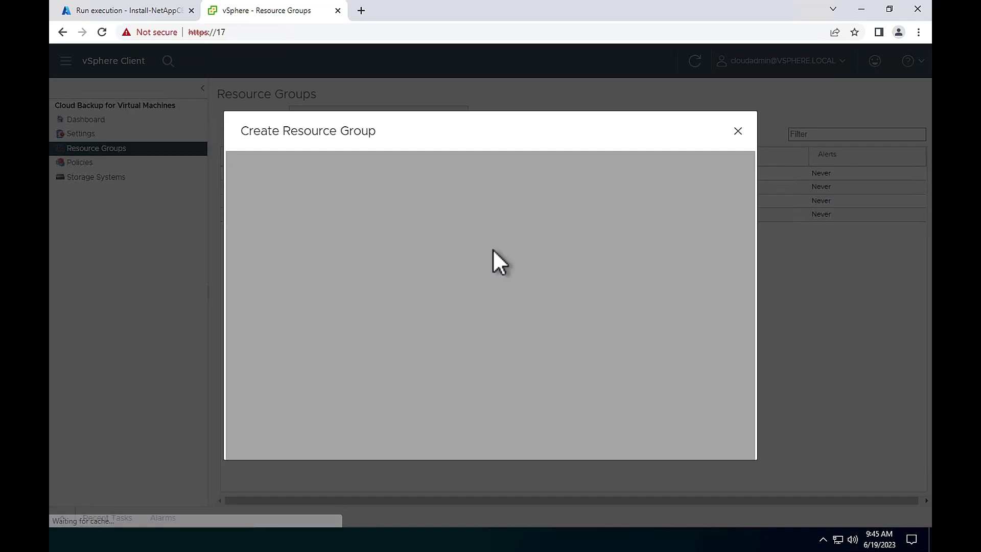
click(529, 185)
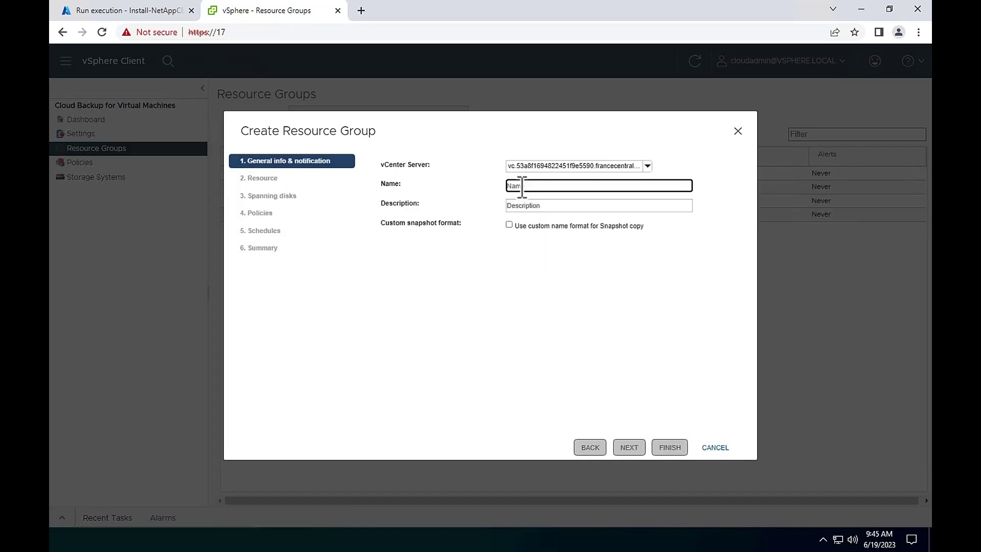
text(RG-Mrkt)
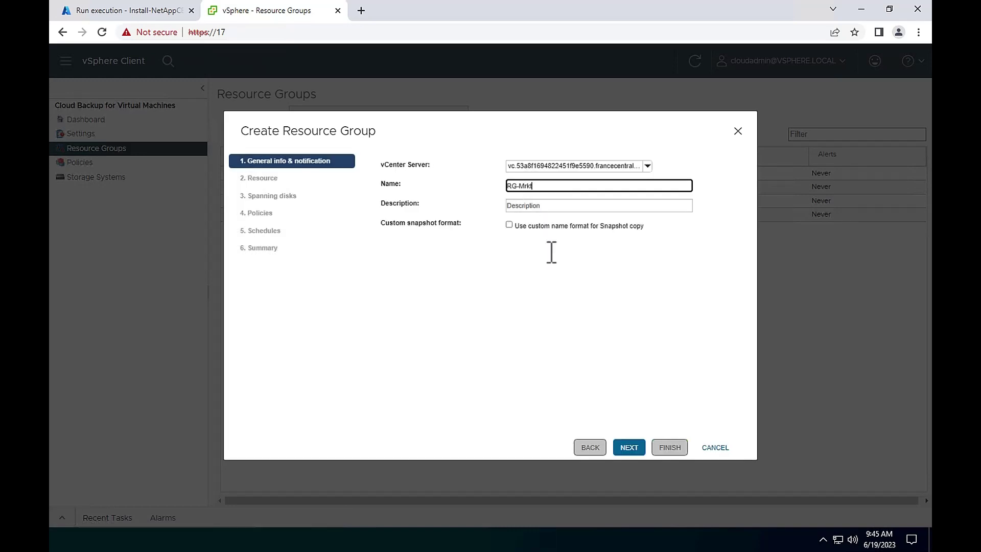
click(530, 205)
text(Mare)
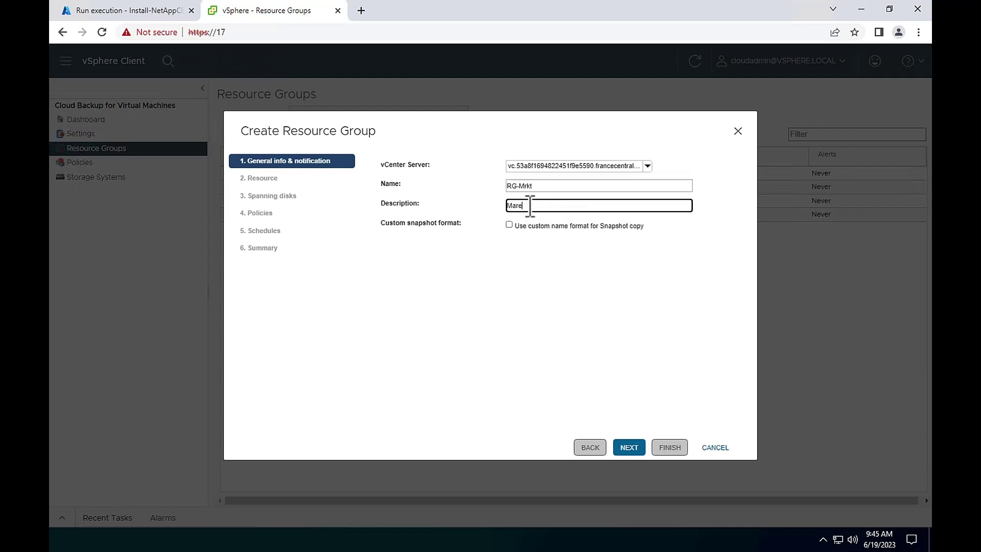
key(BackSpace)
text(keting Department)
- Enable a custom snapshot name format using $CustomText with the text "Mkrt", and continue to resource selection
click(509, 225)
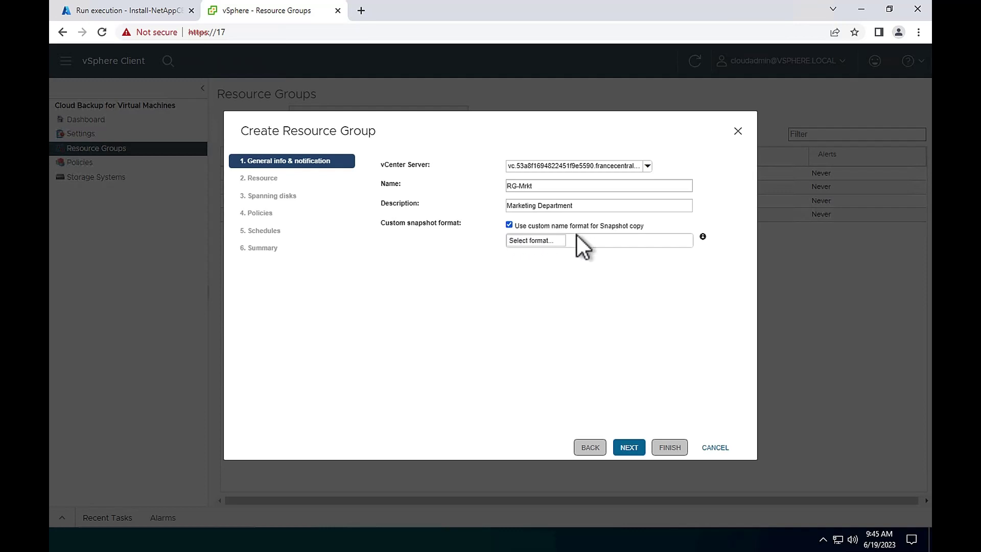
click(522, 241)
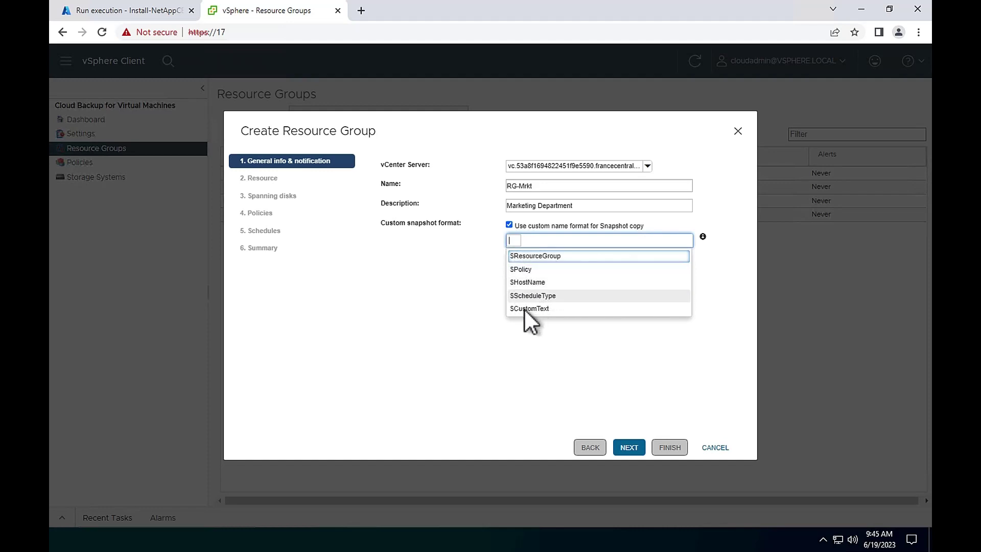
click(538, 310)
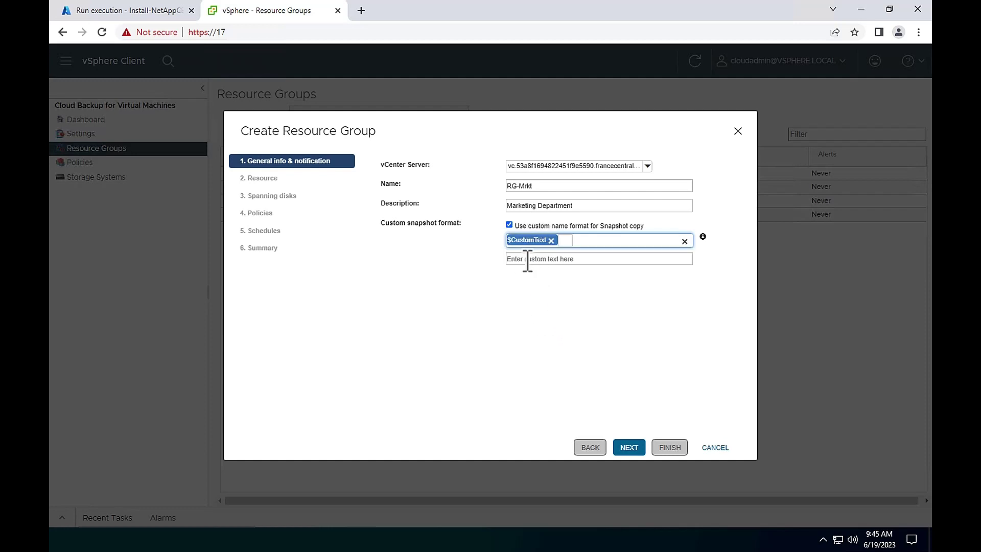
click(527, 259)
text(Mkrt)
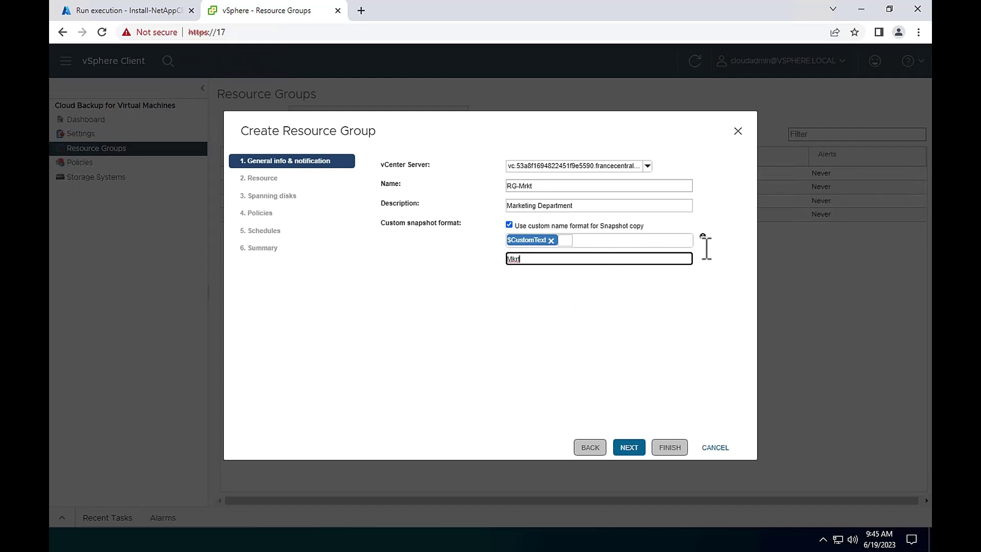
mouse_move(704, 240)
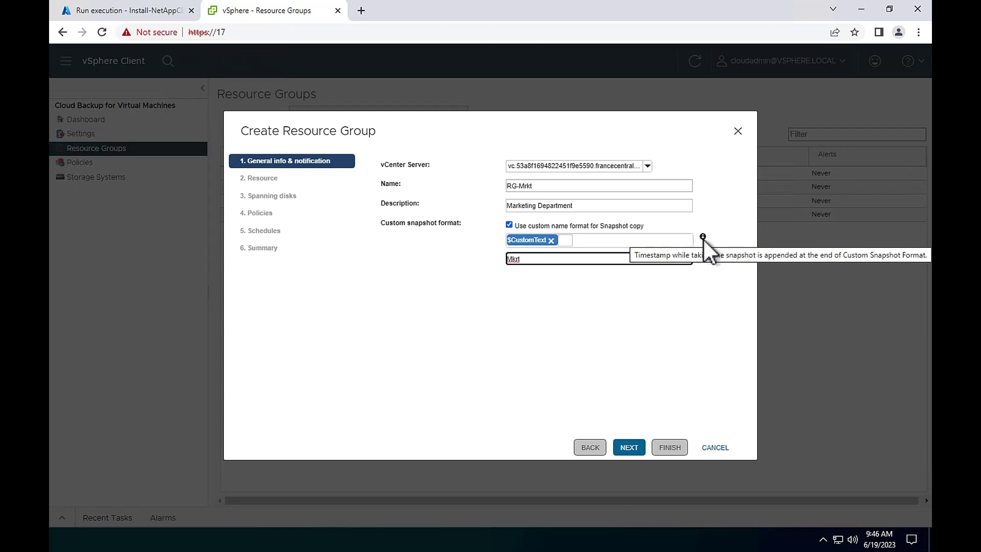
click(632, 442)
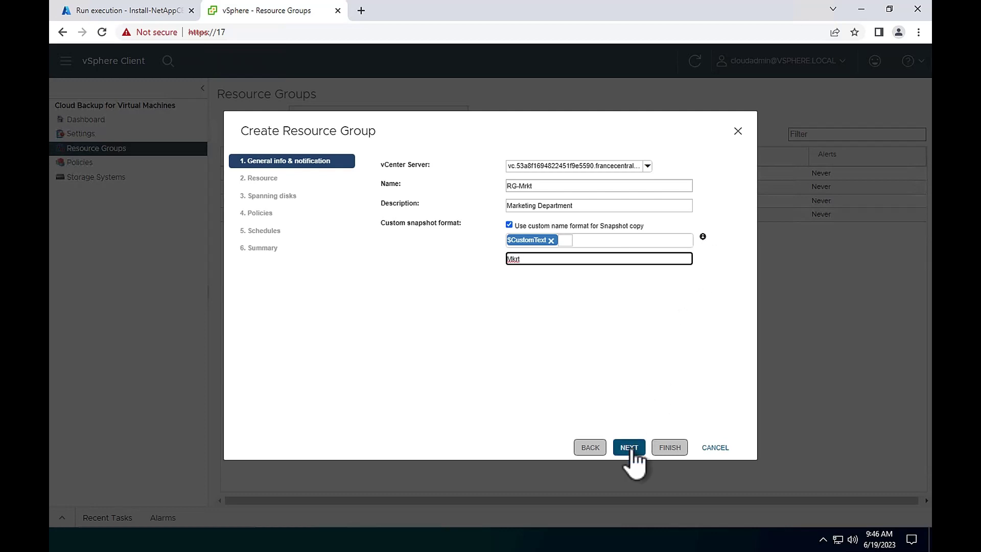
- Switch the scope to Virtual Machines, choose parent entity test-vol3 and filter its available entities by "150"
click(484, 164)
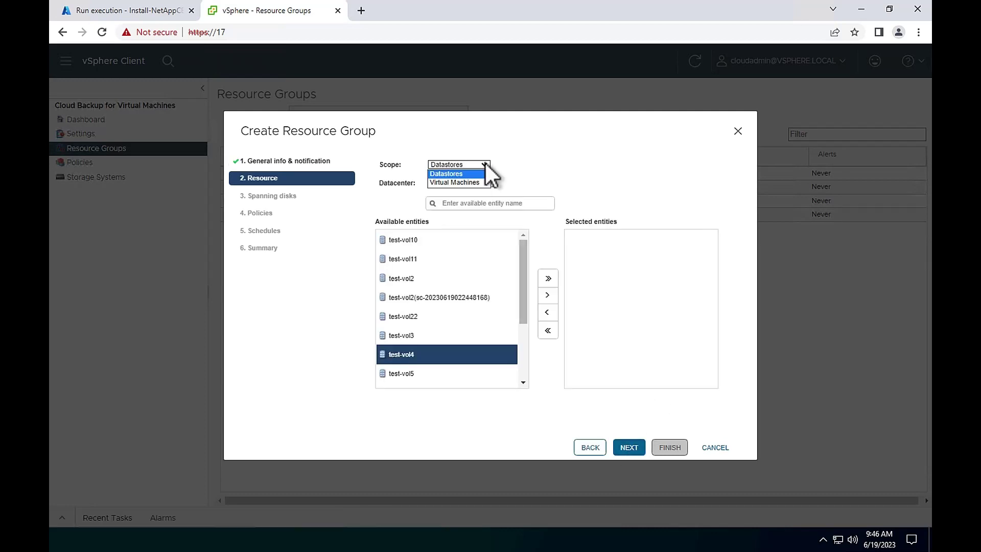
click(457, 182)
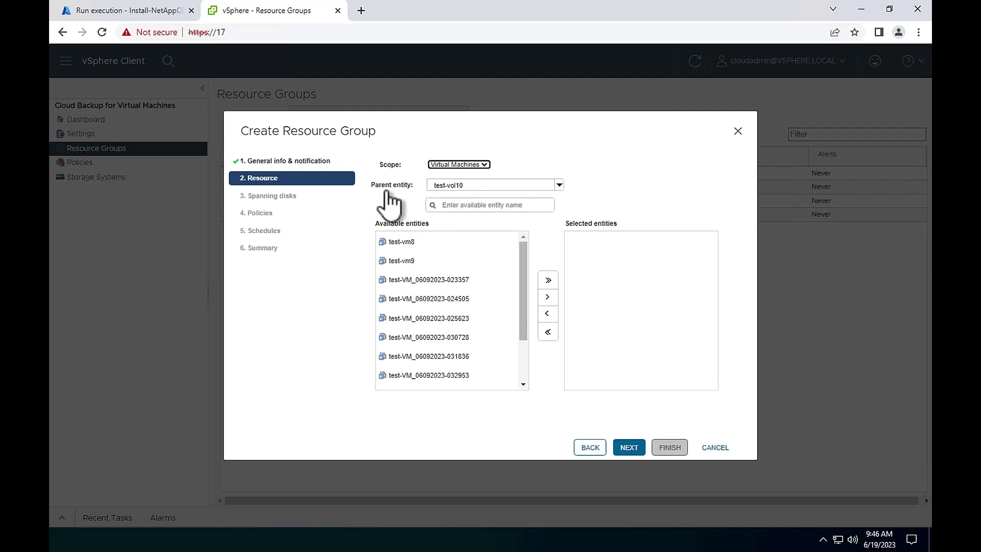
click(560, 186)
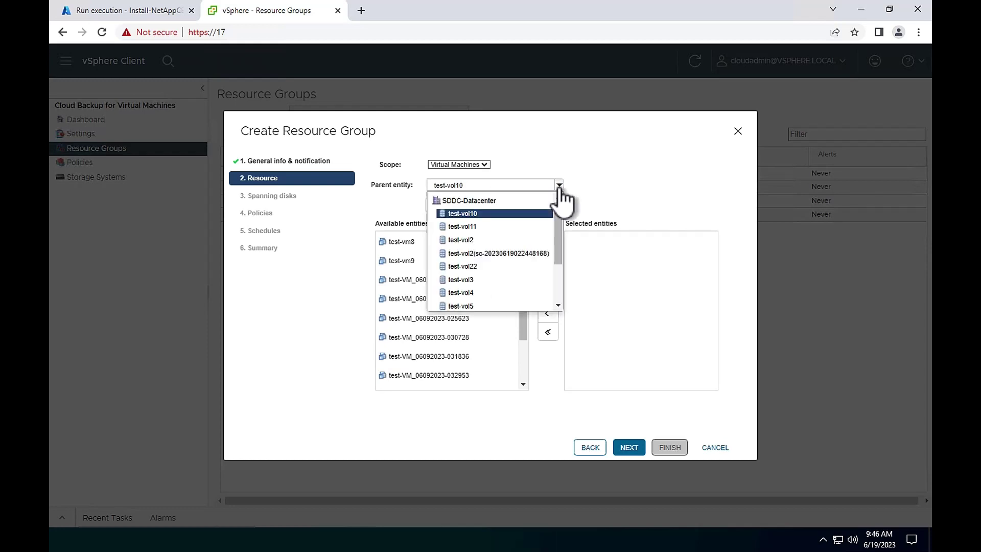
click(474, 282)
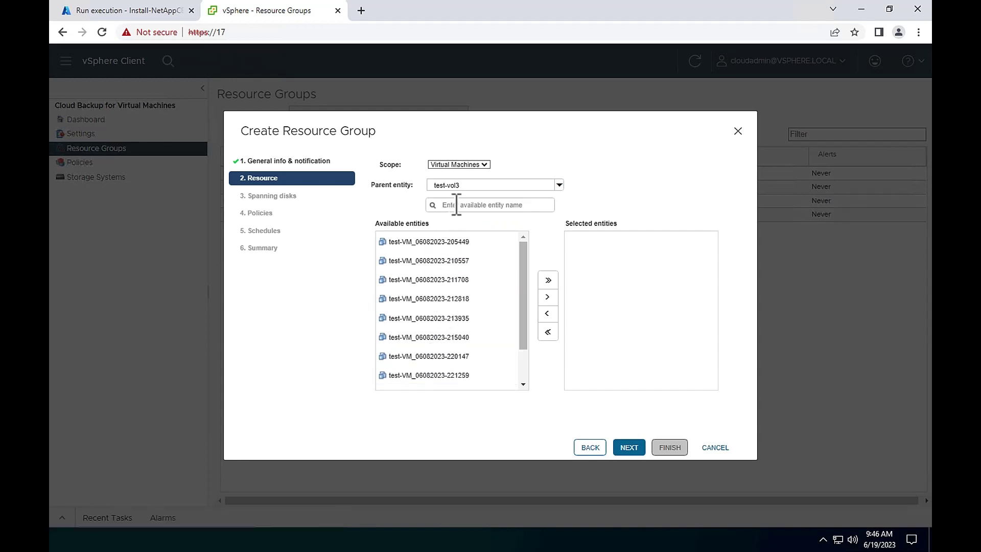
click(489, 206)
text(150)
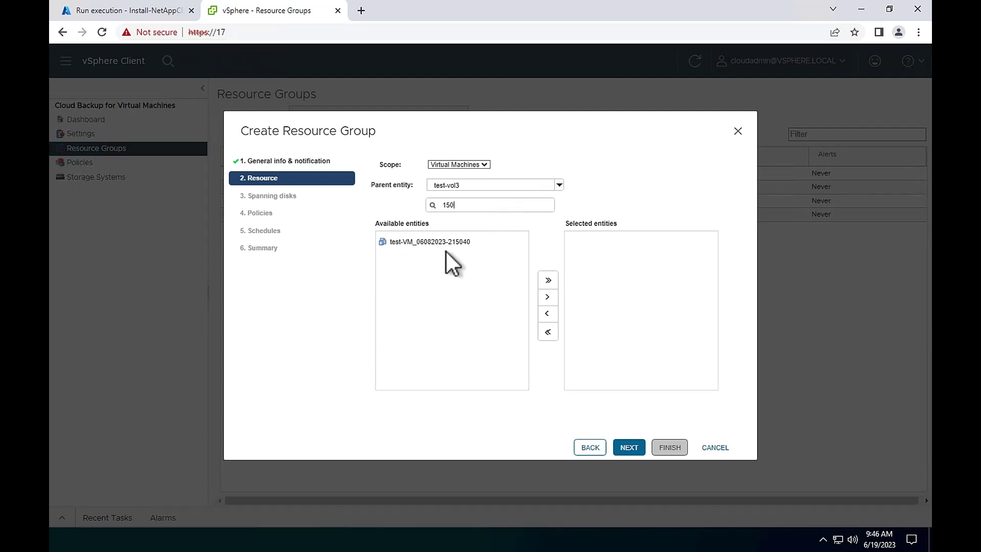
- Set the scope to Datastores and add test-vol4 to the resource group's selected entities
click(484, 164)
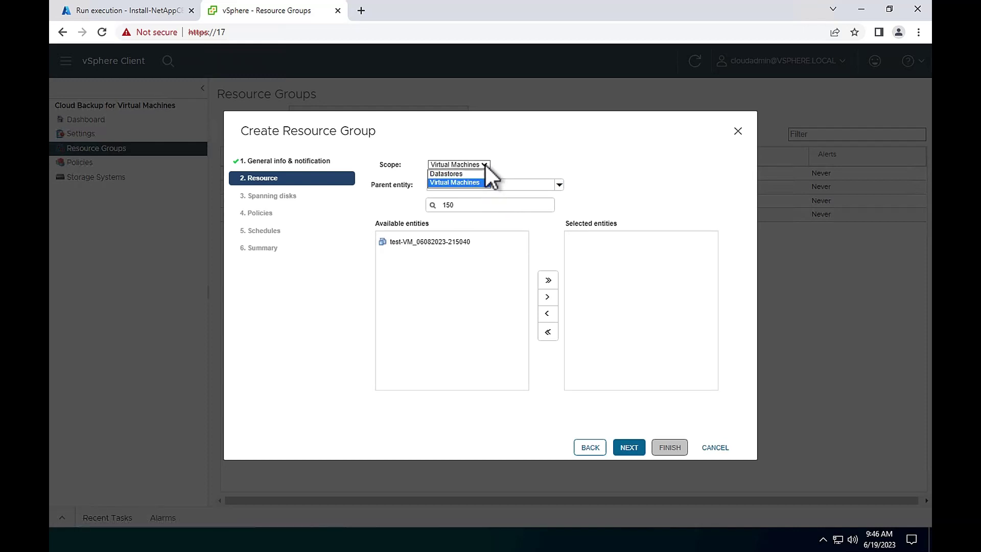
click(445, 175)
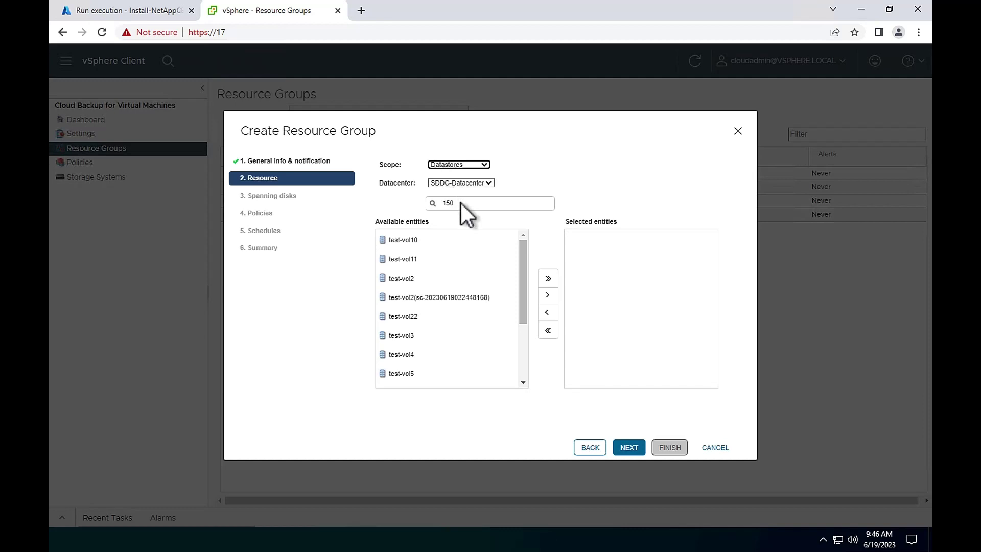
click(449, 300)
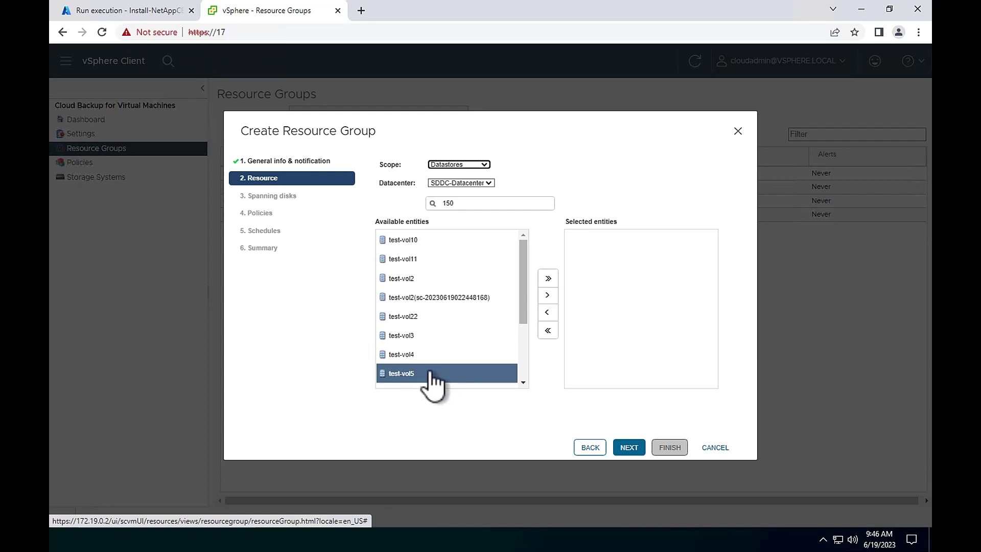
click(421, 357)
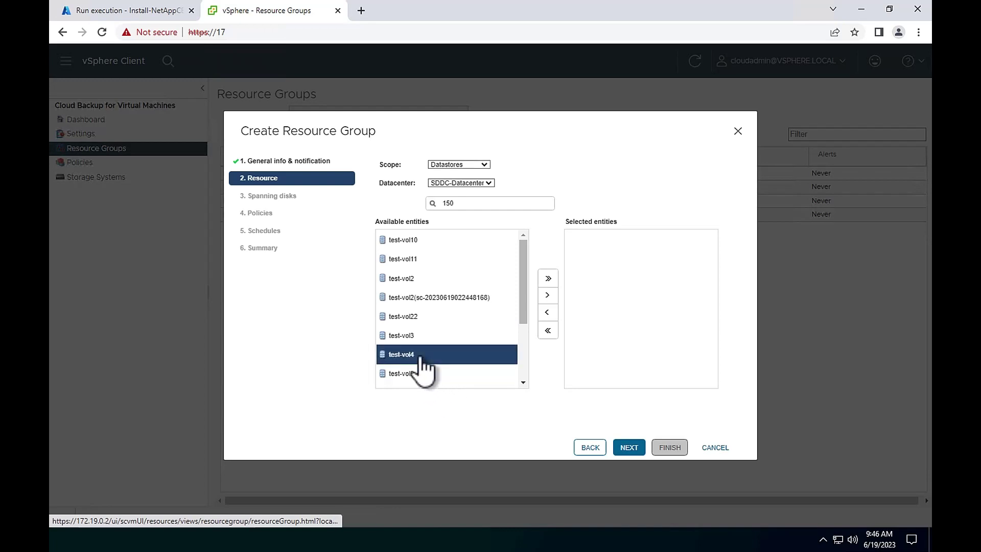
click(548, 297)
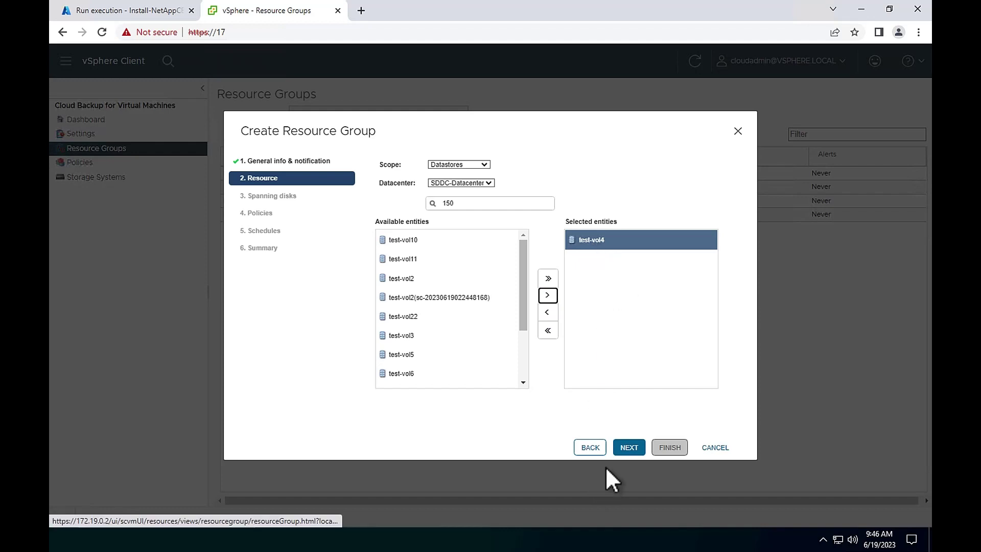
- Keep all spanning datastores excluded and assign the On Demand Backup policy to the resource group
click(633, 447)
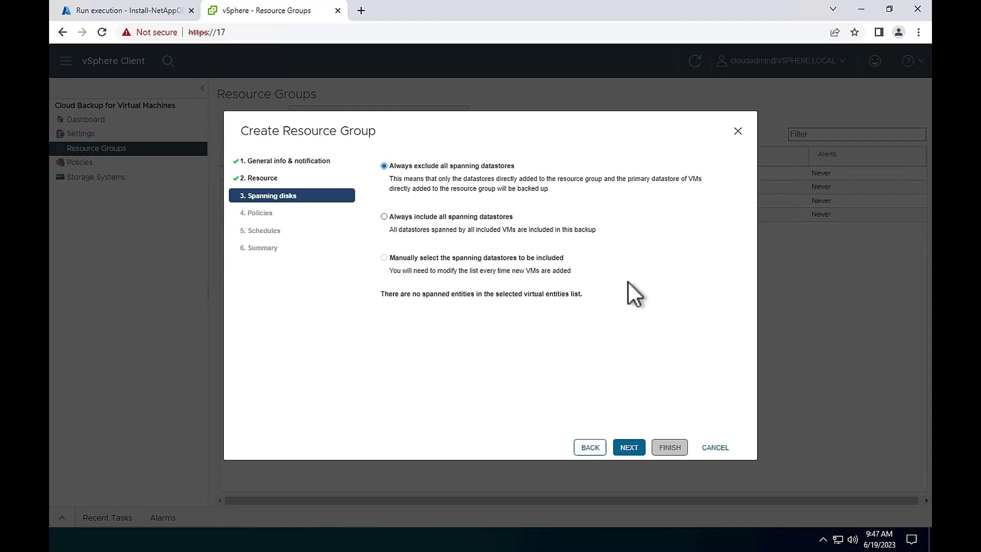
click(620, 452)
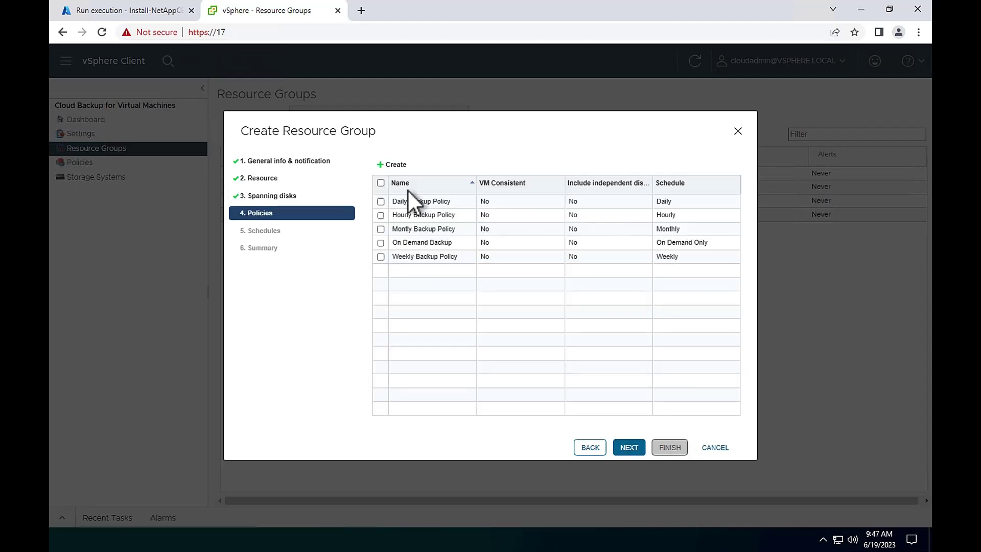
click(380, 243)
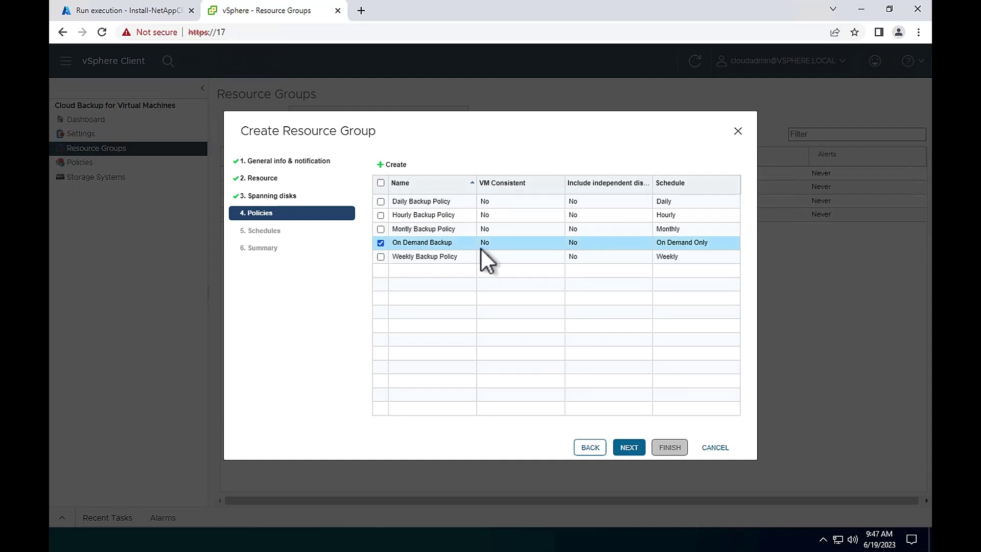
- Also assign the Weekly Backup Policy to the resource group and keep its schedule at every Monday, starting 06/19/2023 at 09:52 AM
click(380, 256)
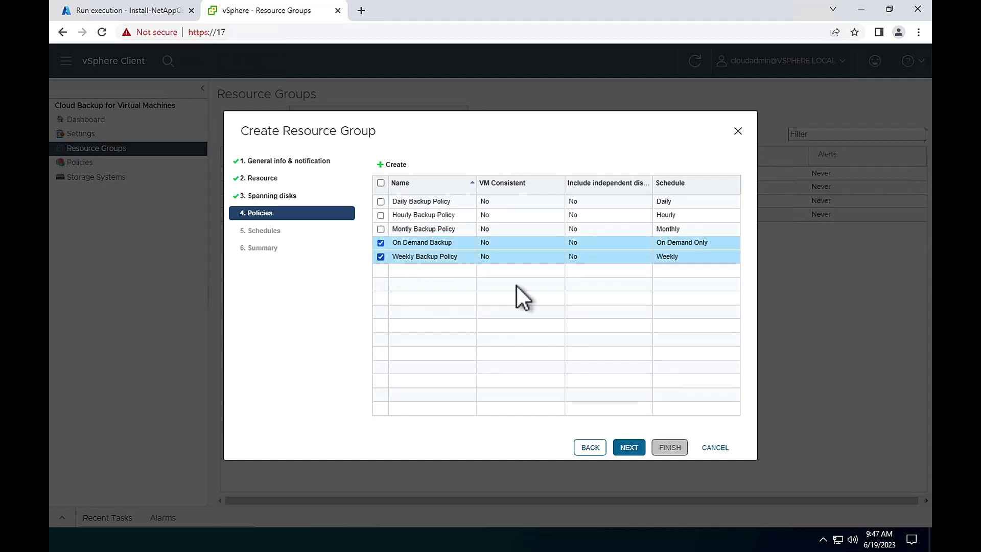
click(628, 448)
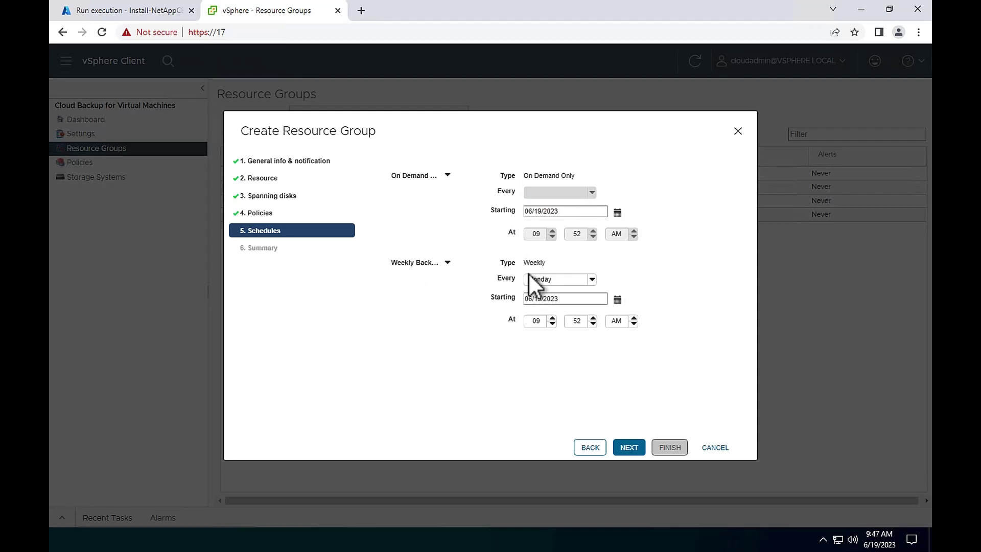
click(591, 279)
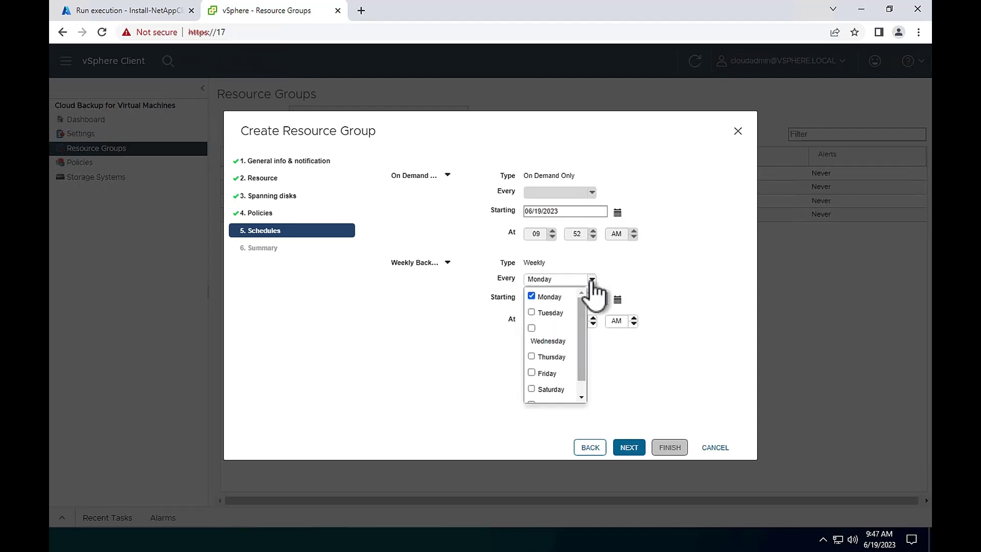
click(592, 280)
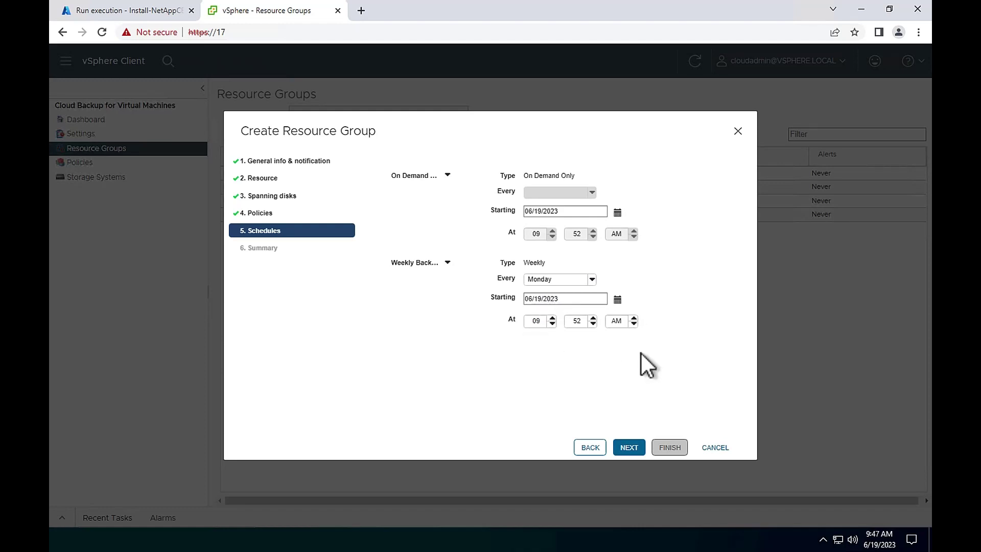
click(630, 440)
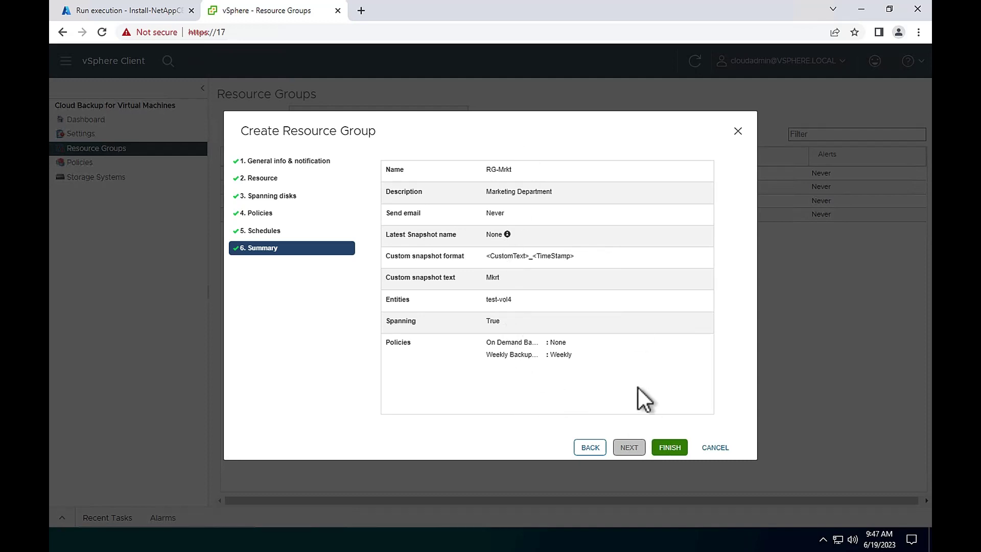
- Finish creating the RG-Mrkt resource group and refresh the resource group list
click(672, 452)
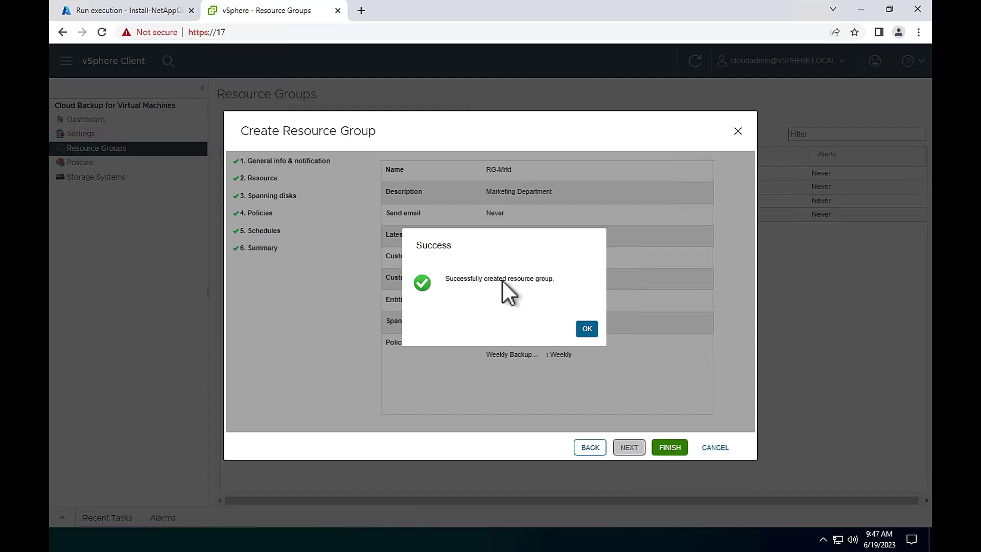
click(587, 329)
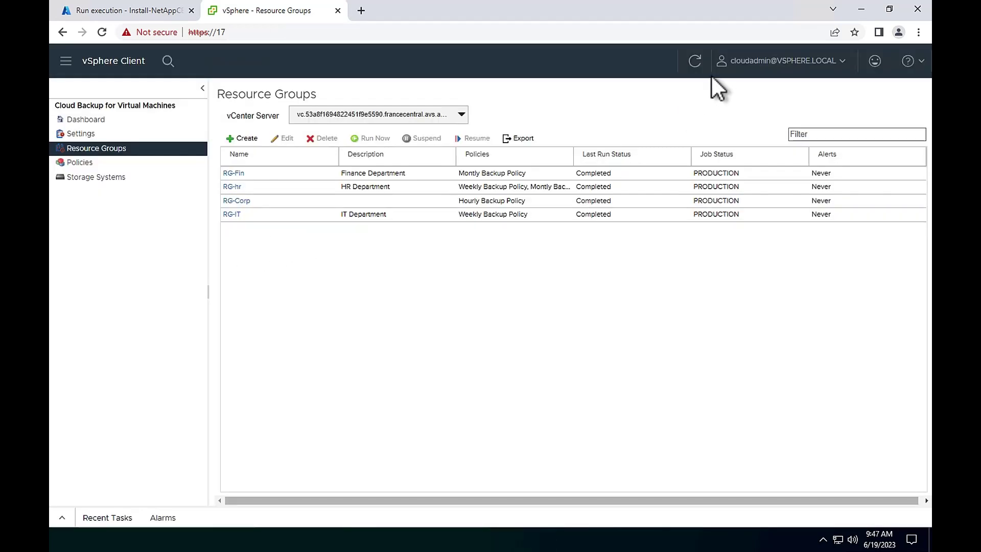
click(695, 61)
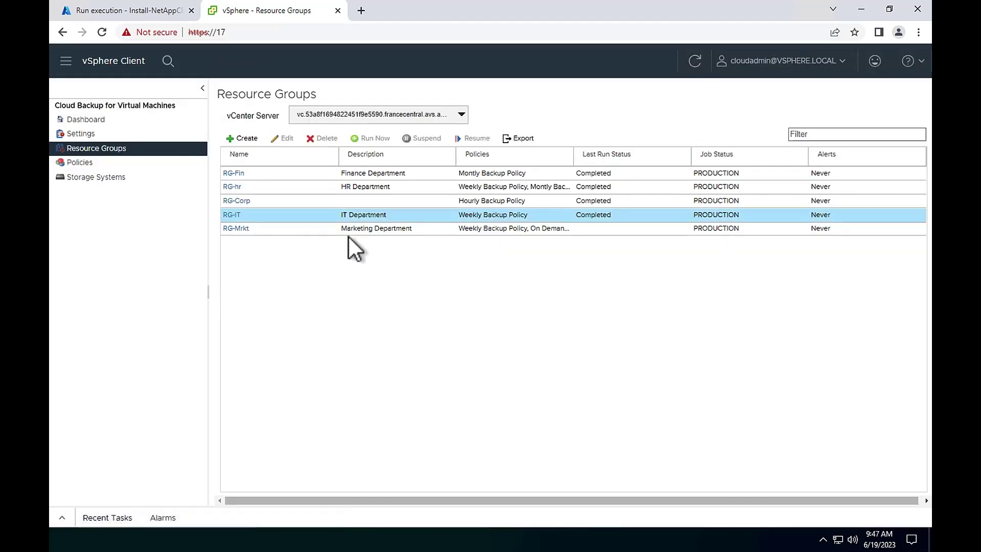
- Run an immediate backup of the RG-Mrkt resource group using the On Demand Backup policy
click(377, 229)
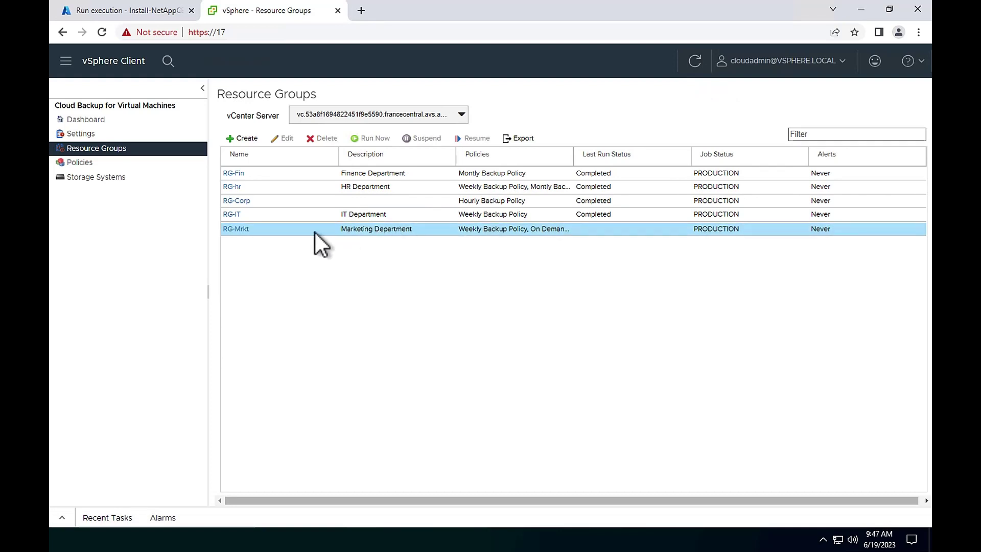
ctrl+click(325, 214)
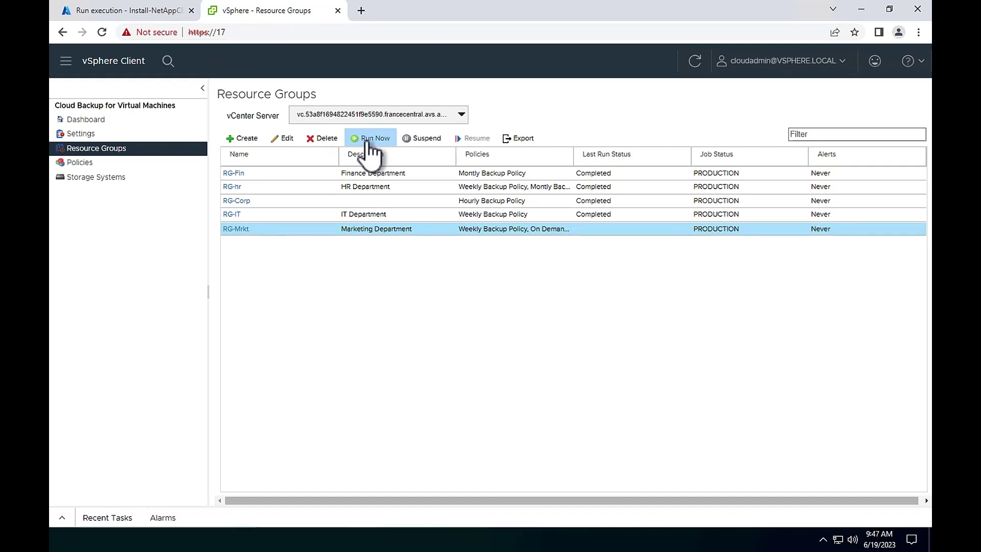
click(369, 143)
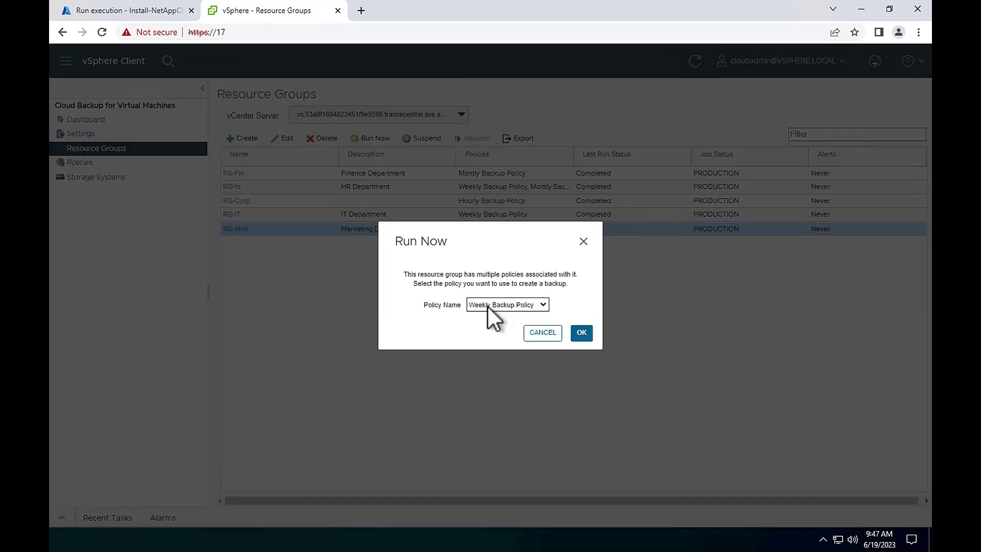
click(503, 305)
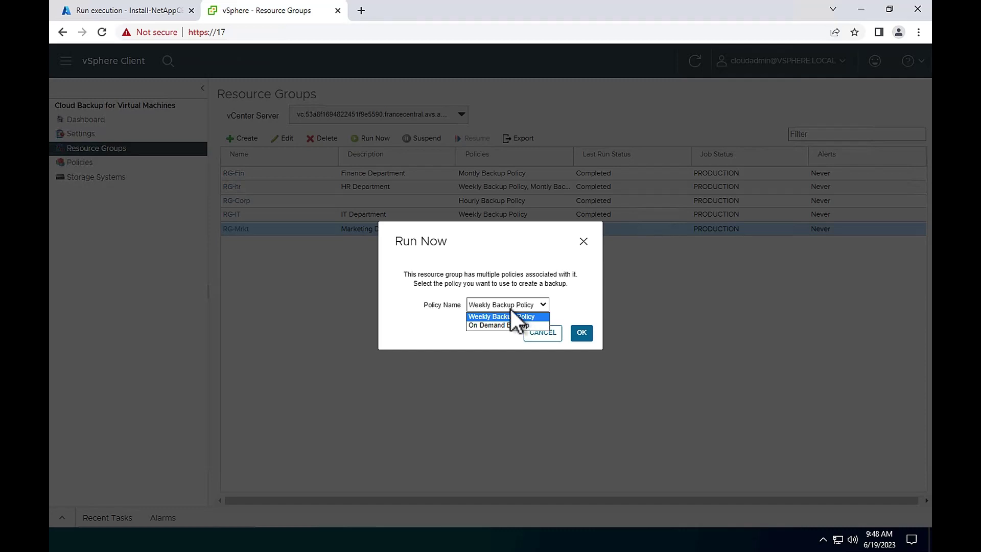
click(504, 326)
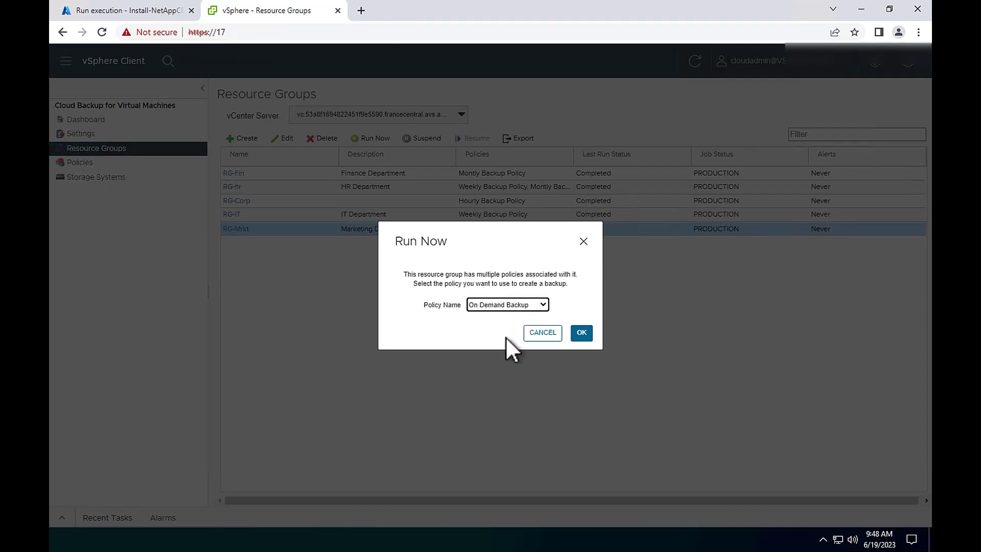
click(580, 335)
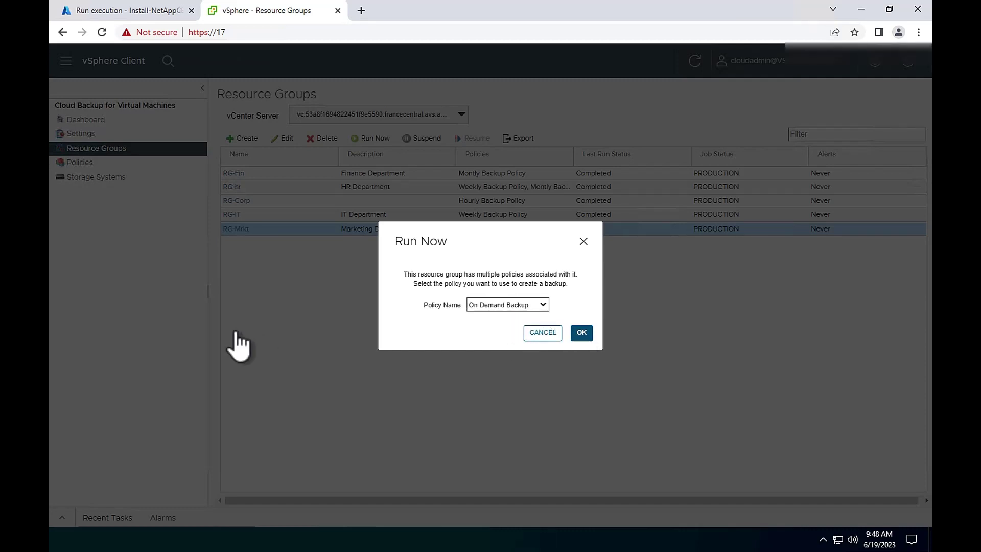
click(581, 334)
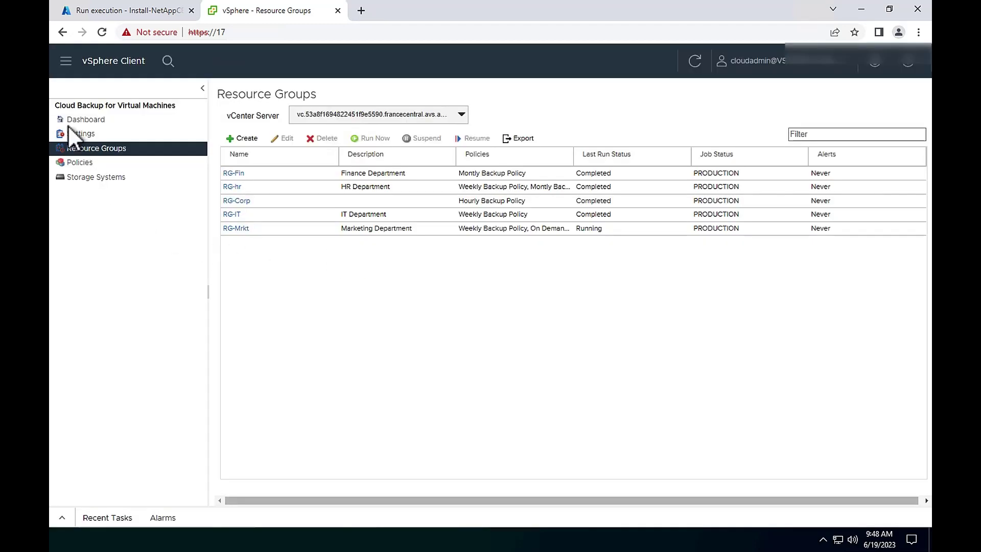
- Examine the RG-Mrkt backup job's steps and end time from the Cloud Backup for Virtual Machines dashboard, and refresh the dashboard
click(65, 61)
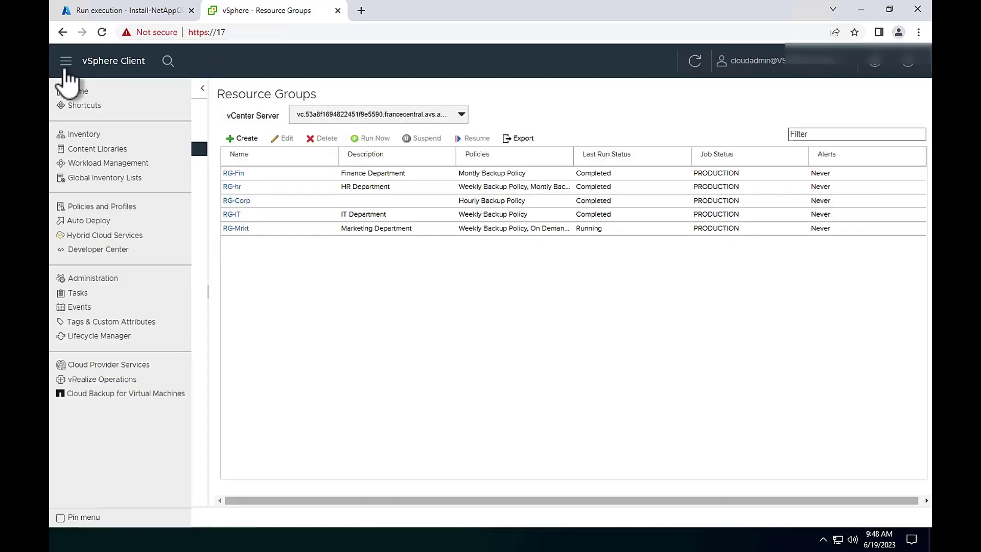
click(116, 393)
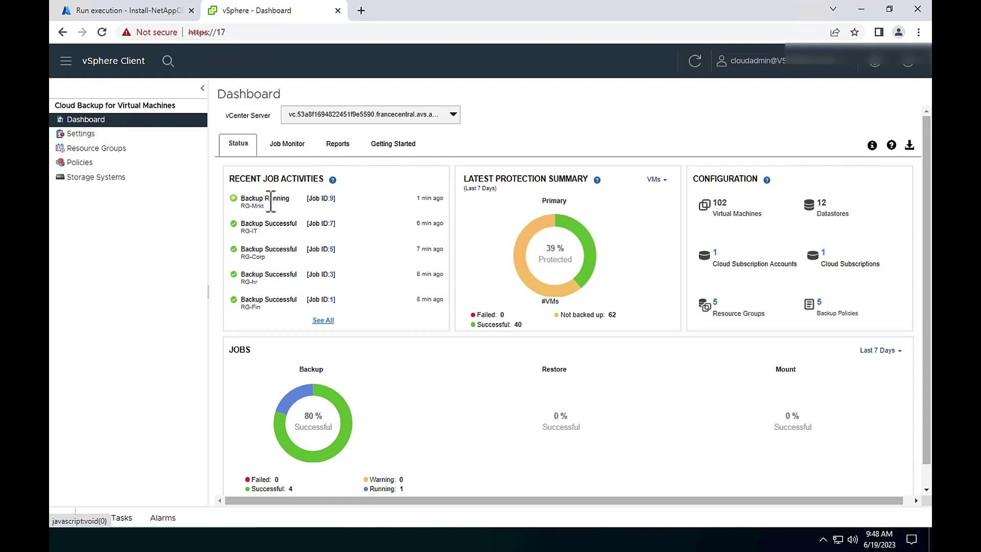
drag(241, 206, 271, 214)
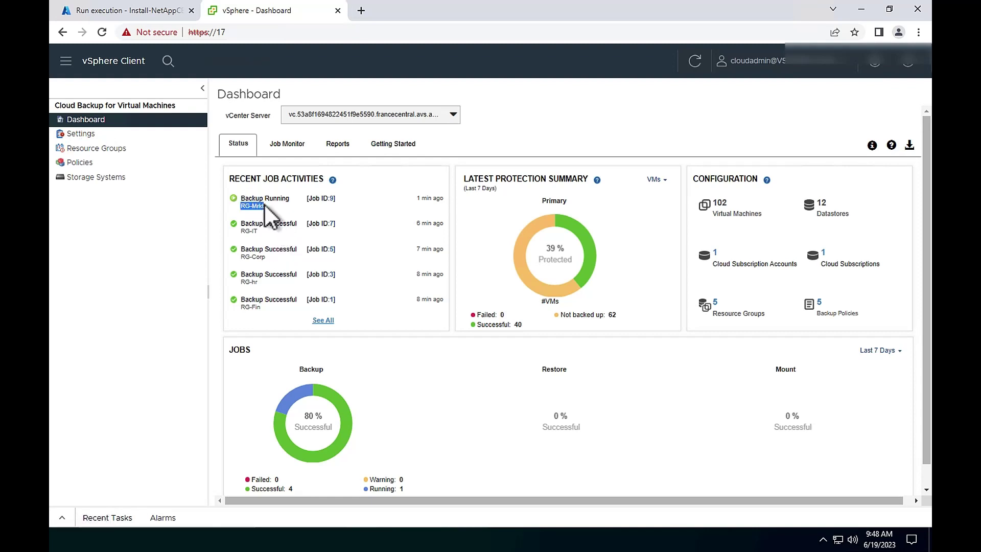
click(332, 200)
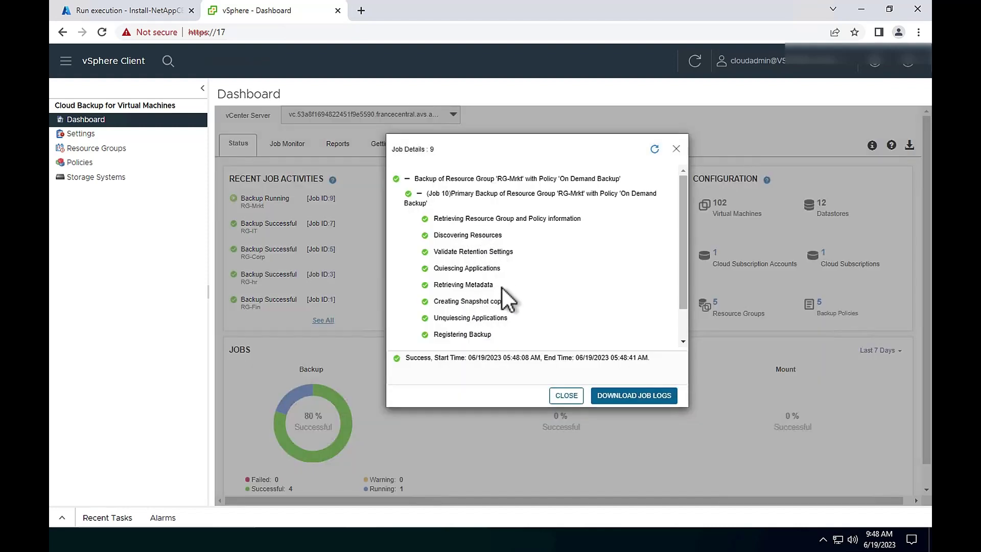
scroll(496, 242, down, 1)
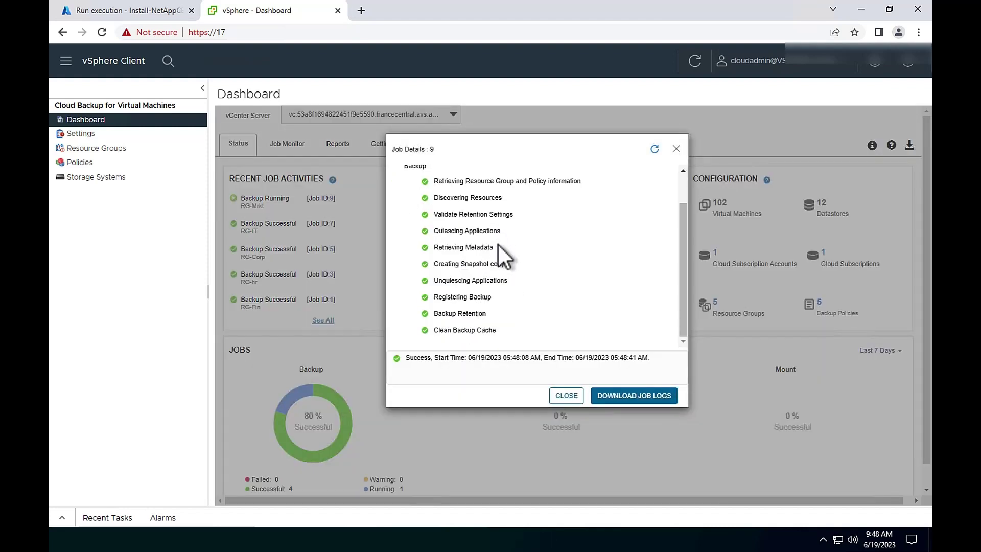
scroll(498, 245, up, 1)
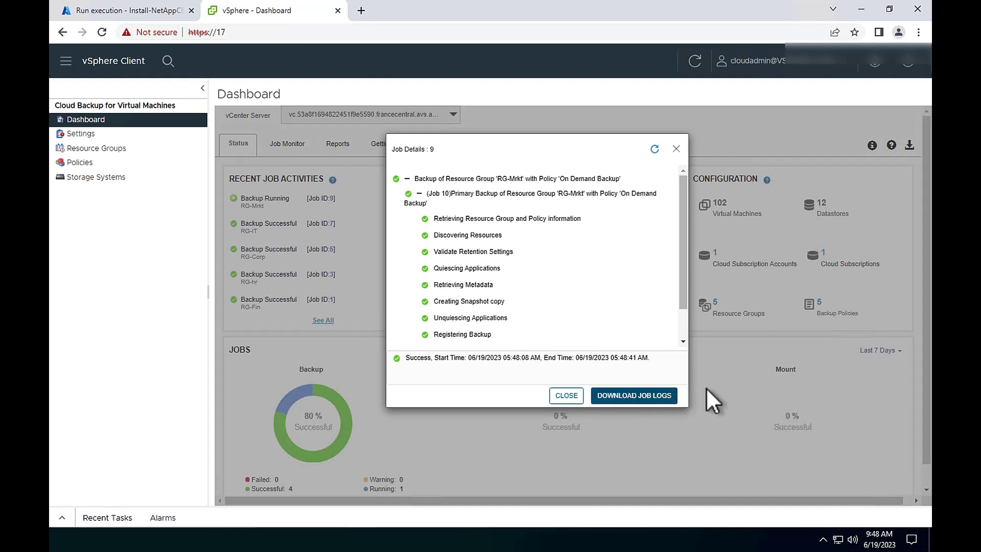
scroll(635, 231, down, 1)
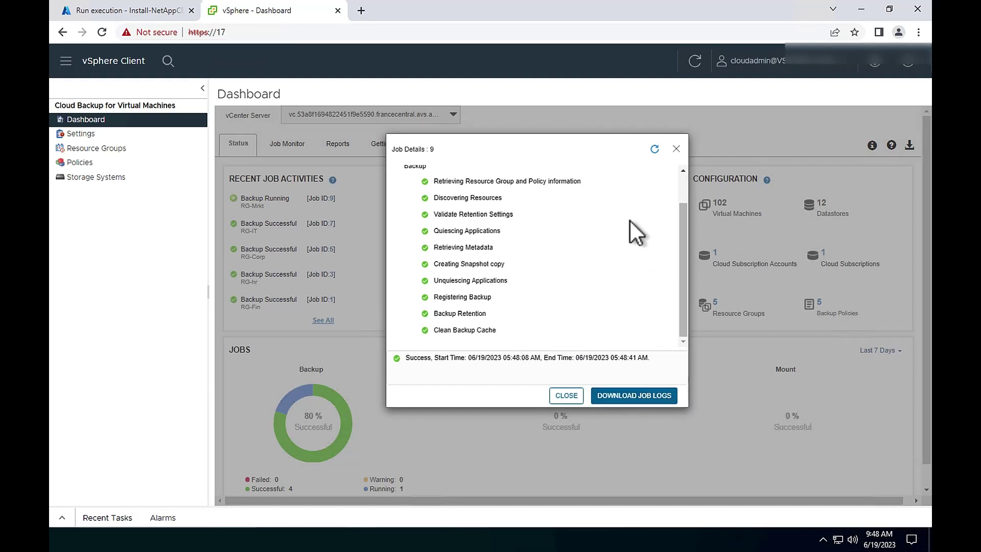
drag(543, 357, 636, 357)
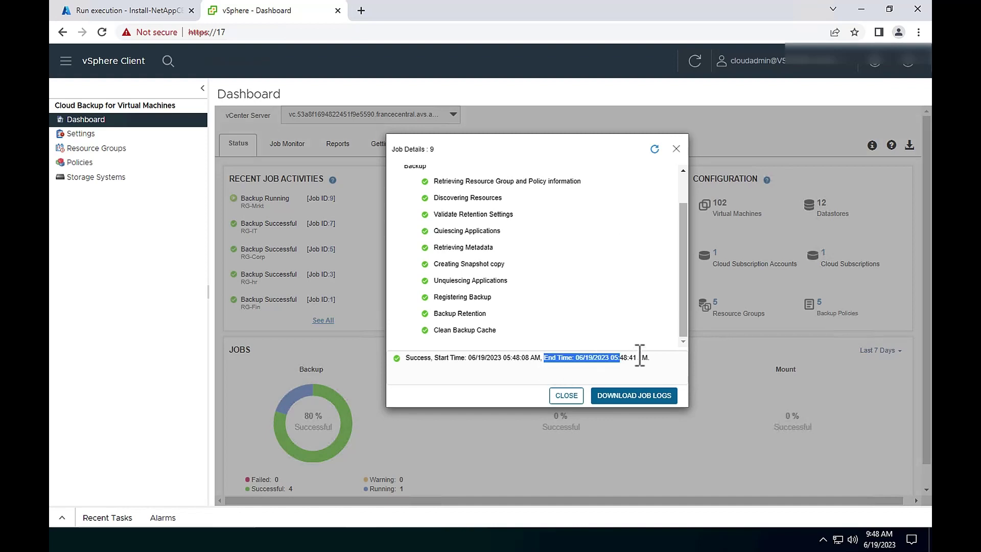
click(675, 148)
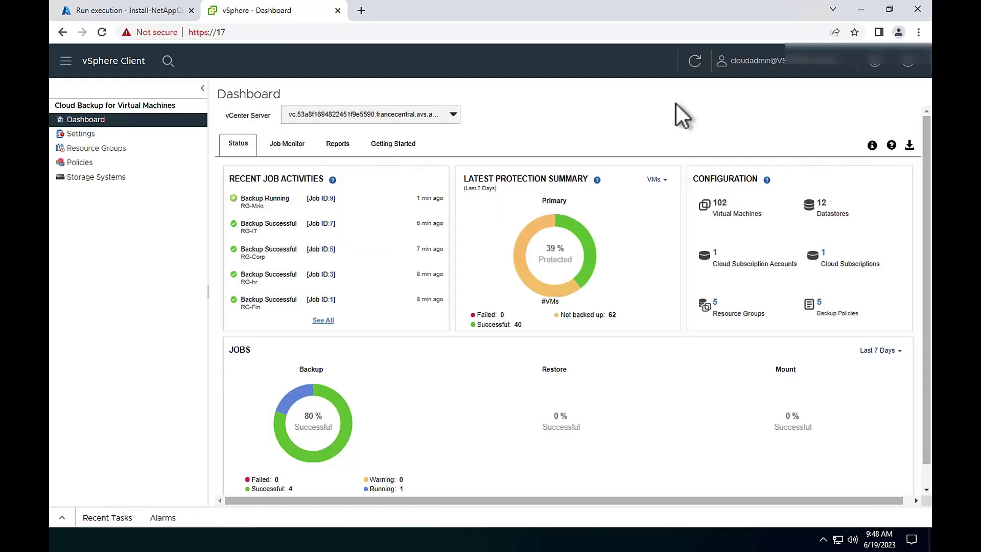
click(696, 63)
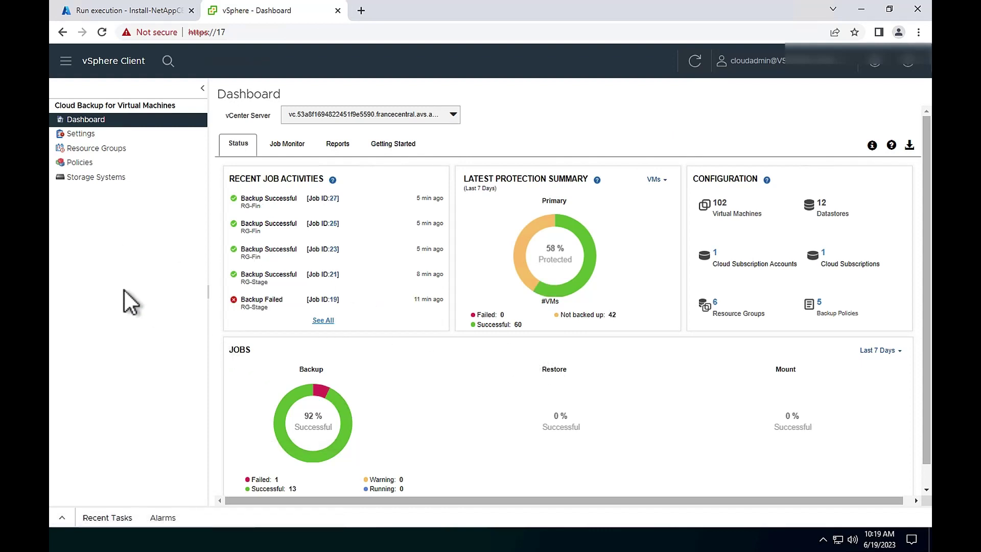
- Open the RG-Fin resource group's details to review its schedule, retention, entities and recent runs
click(88, 149)
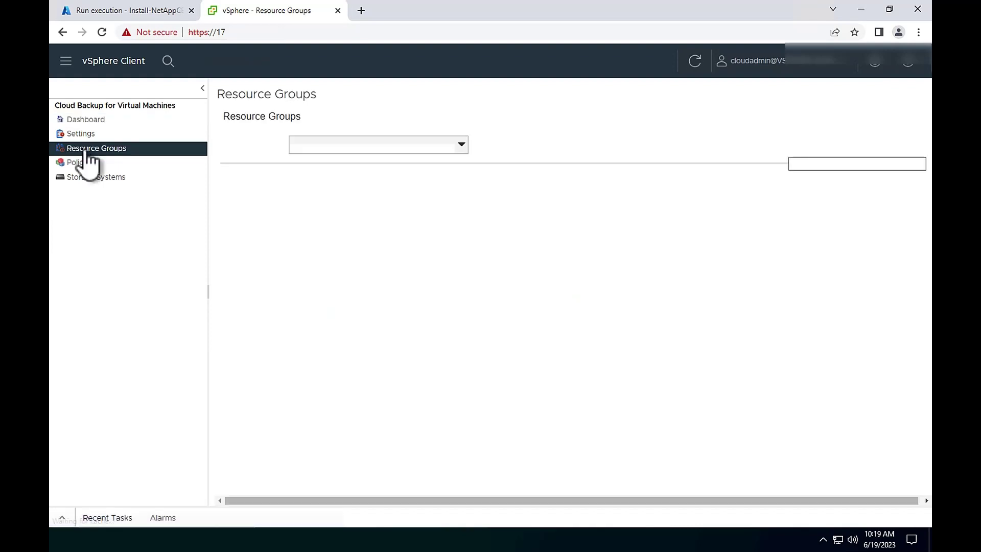
click(253, 173)
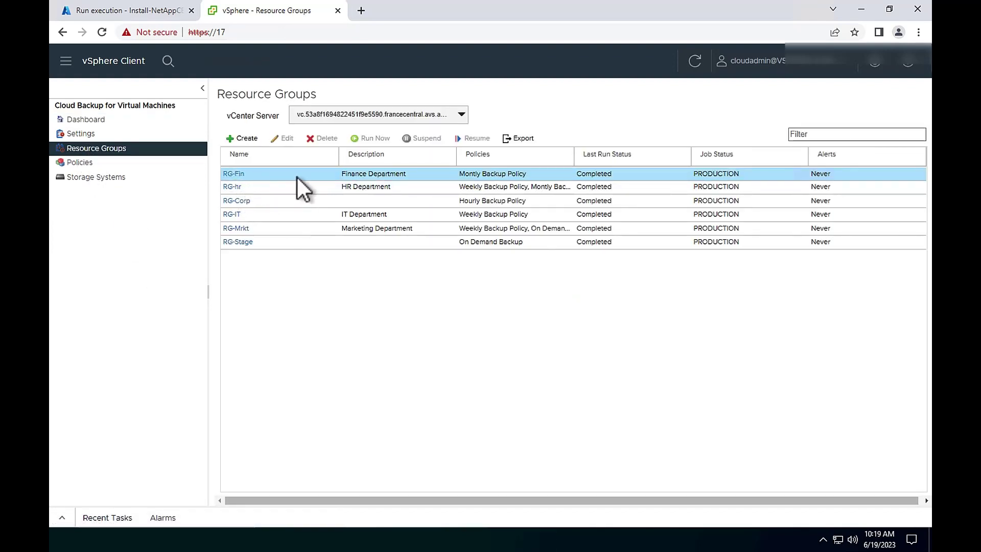
click(239, 174)
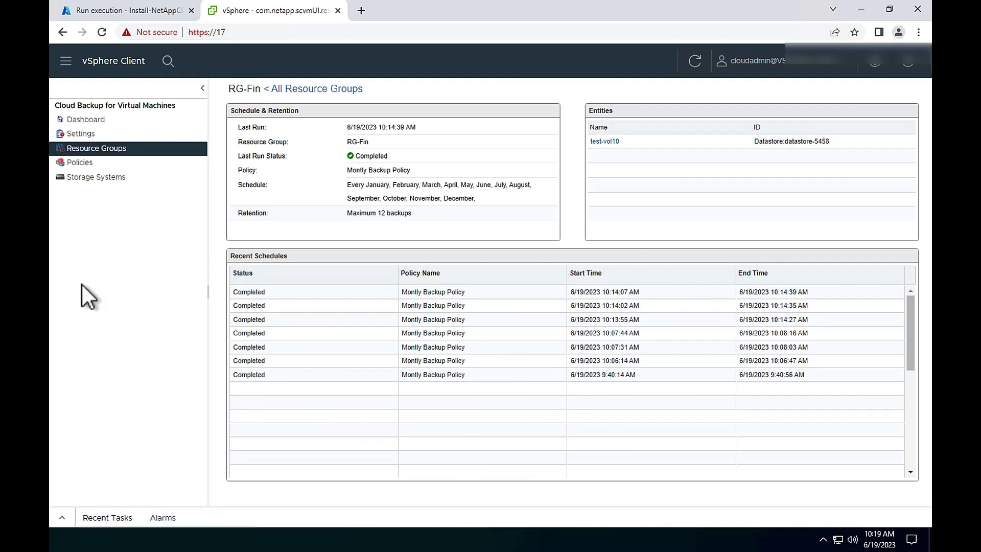
- Show the Cloud Backup backups of datastore test-vol10 and widen the Name column to read the full backup names
click(68, 64)
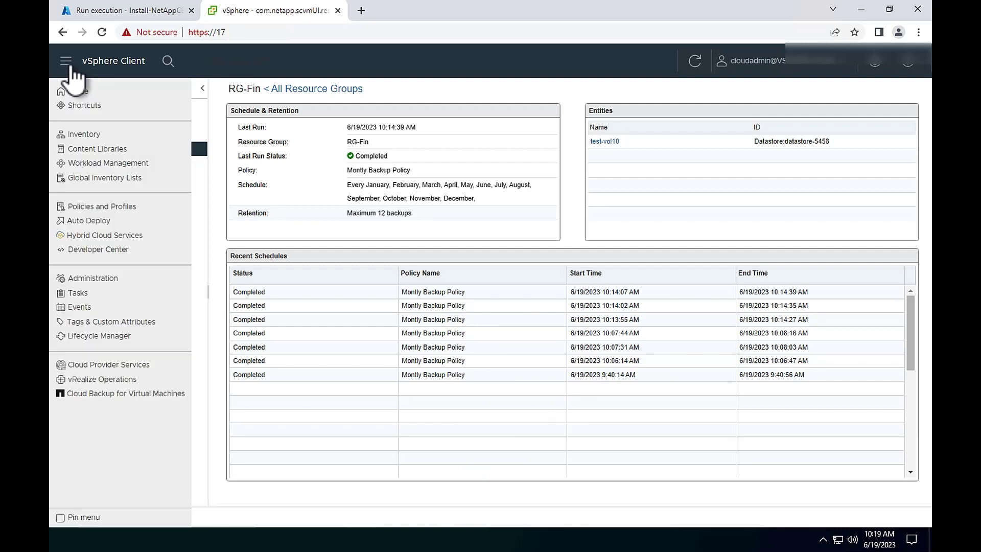
click(89, 134)
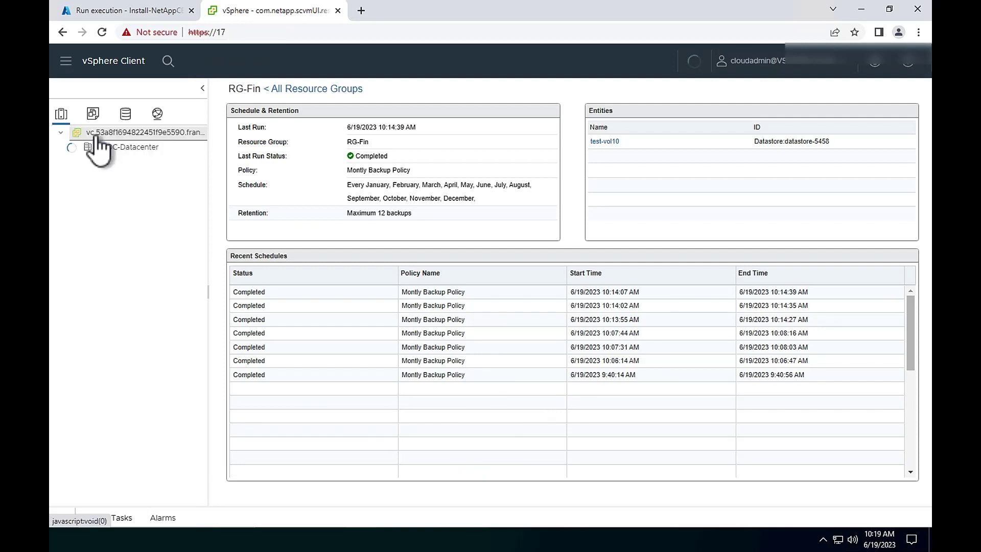
click(125, 114)
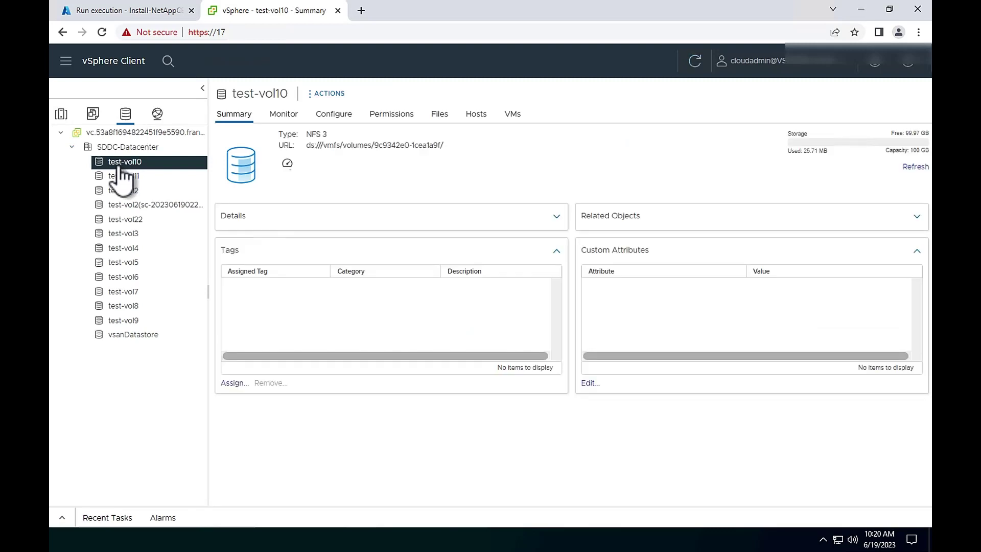
click(335, 114)
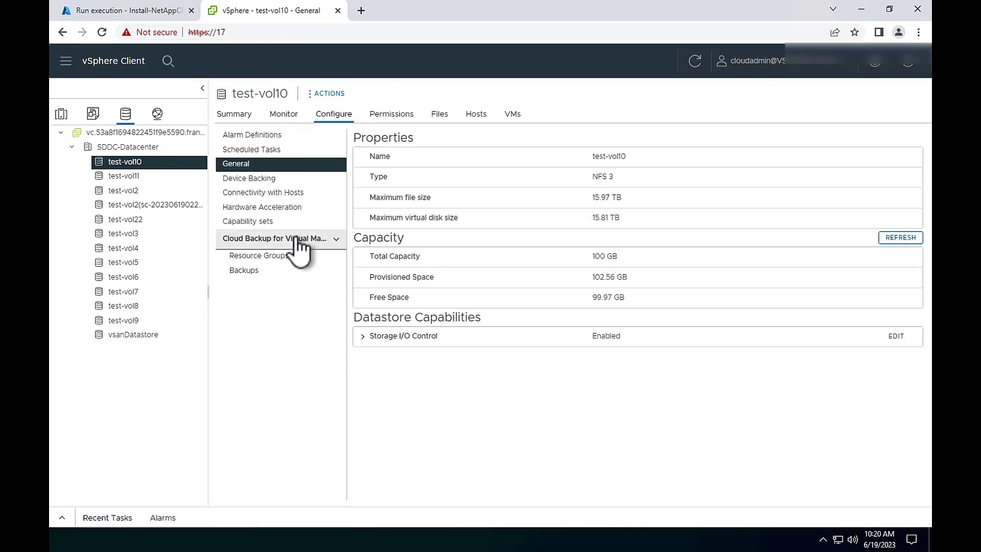
click(244, 271)
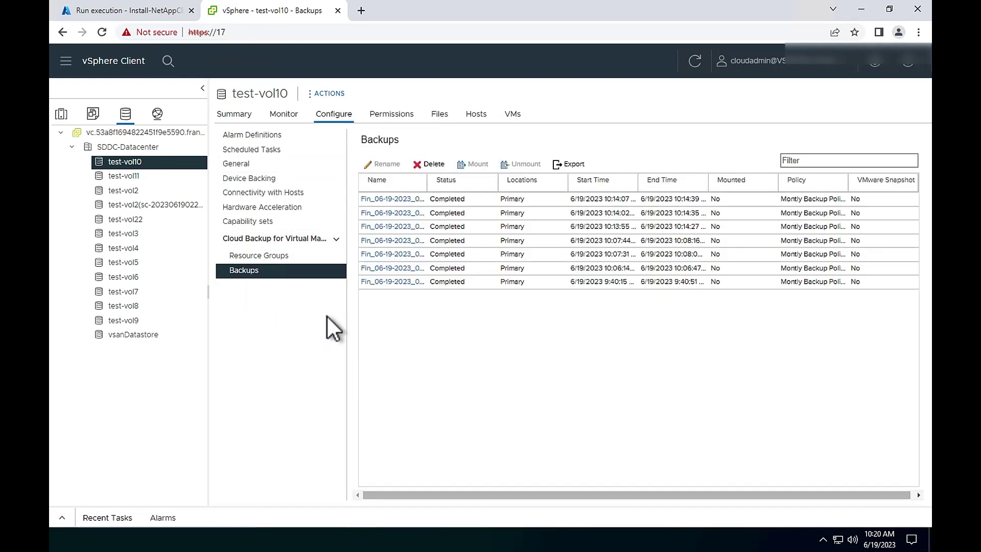
click(404, 269)
drag(427, 182, 514, 181)
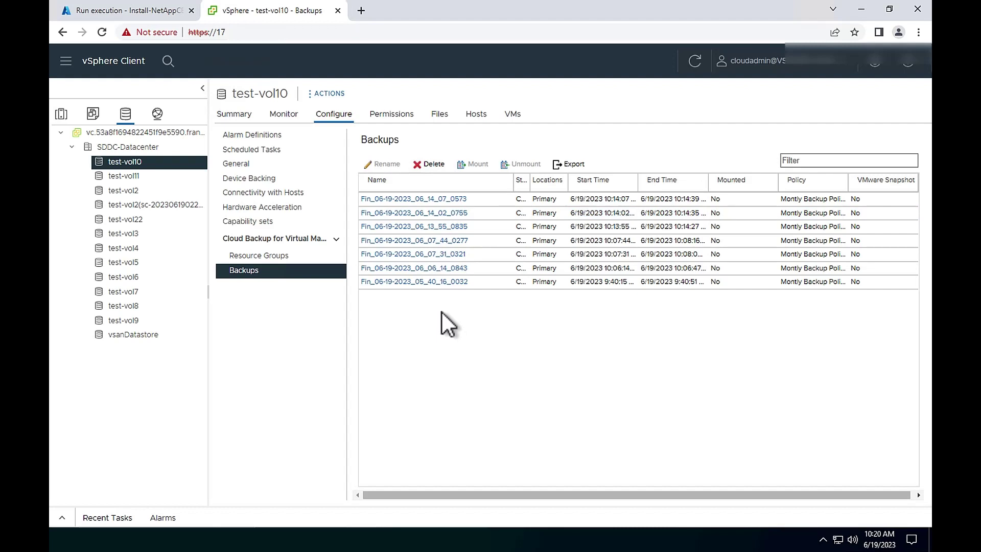
- Switch to the Azure portal, view the snapshots of volume jc-test-pool10 in NetApp account jchandr2-anffra, and return to the vSphere backup list
click(97, 12)
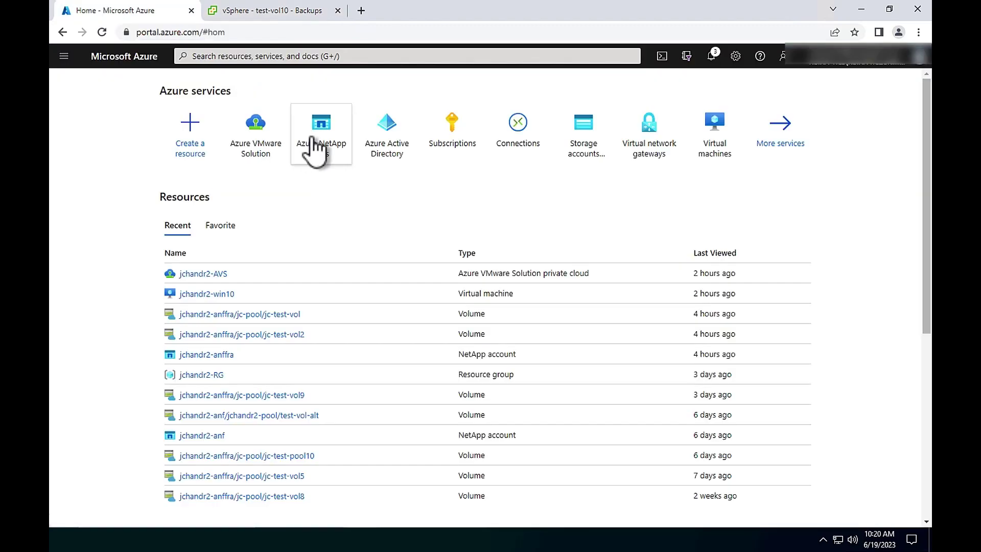
click(314, 144)
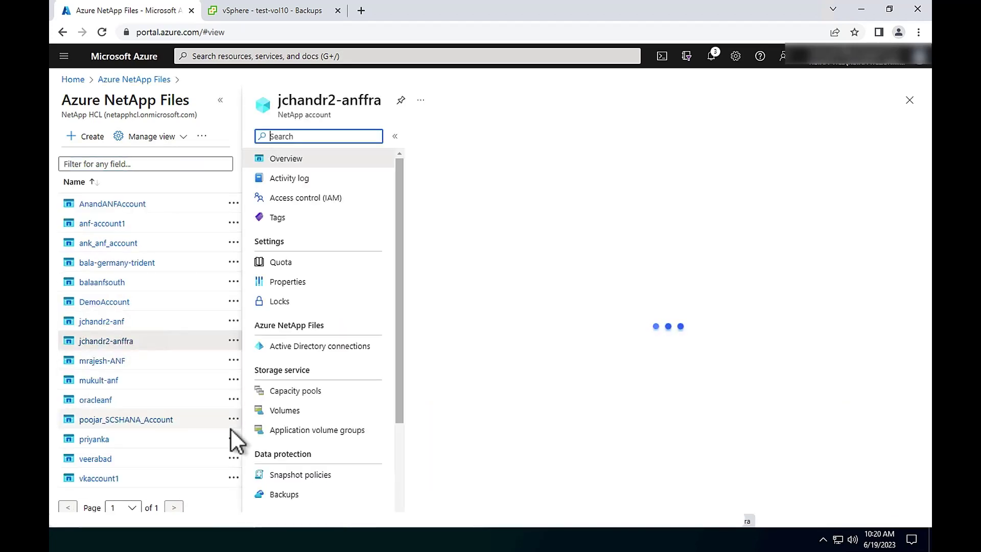
click(286, 412)
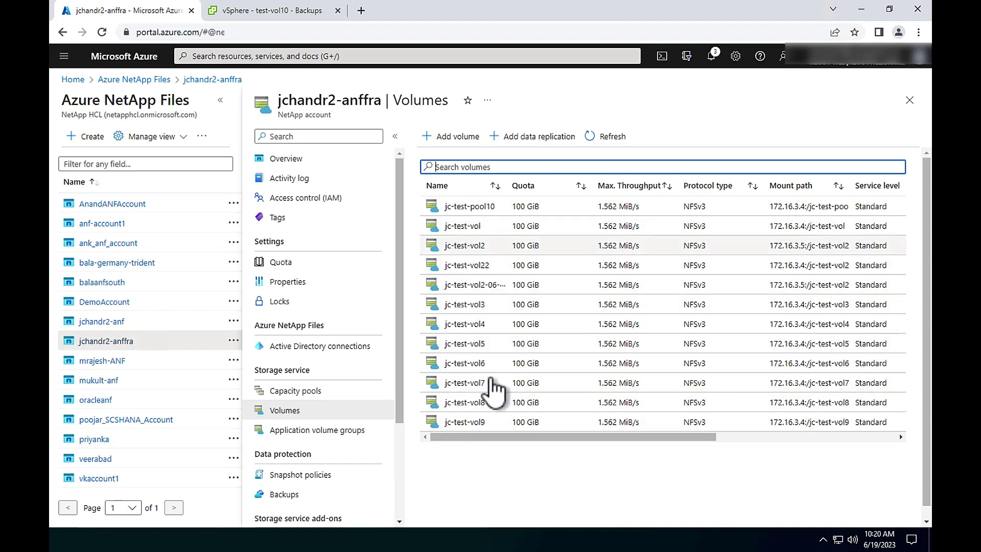
click(478, 211)
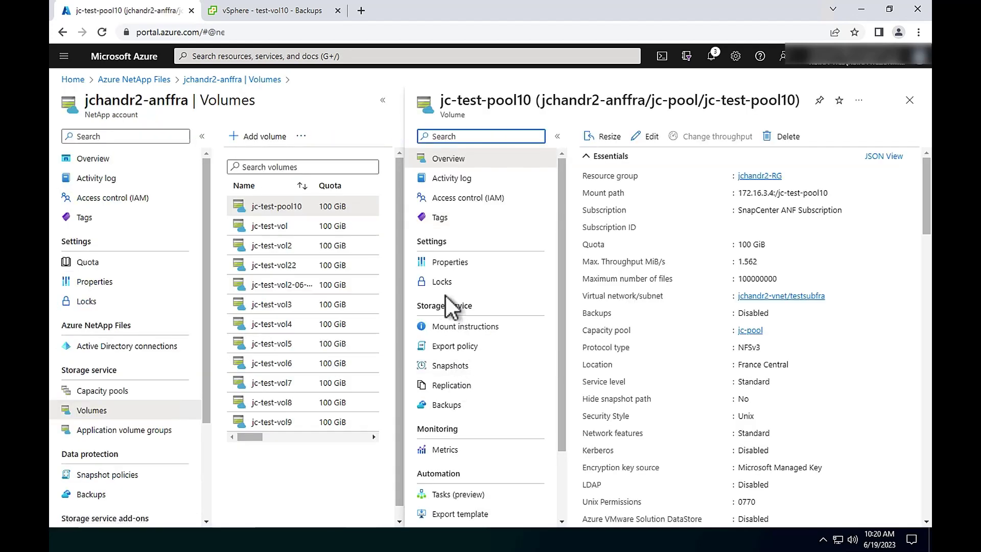
click(451, 368)
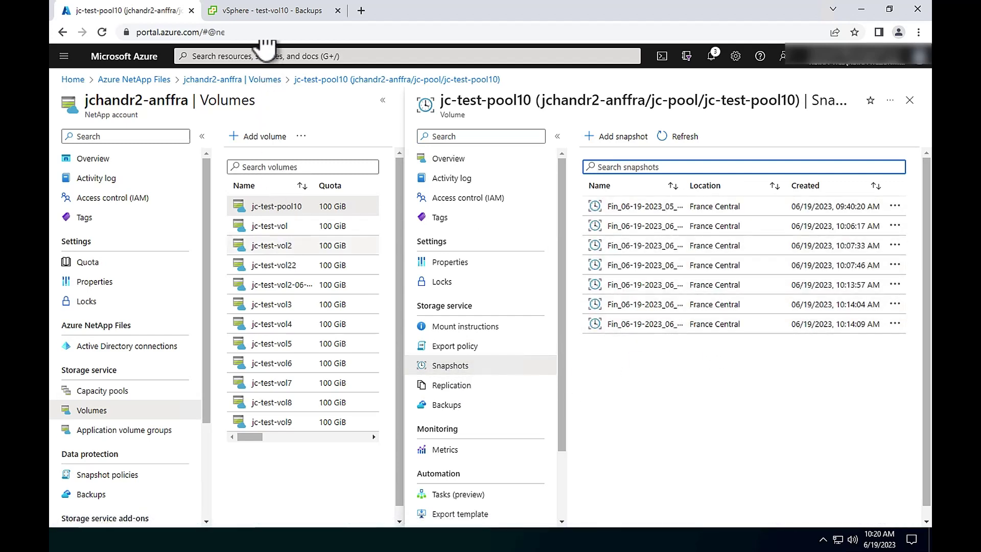
key(ctrl+Tab)
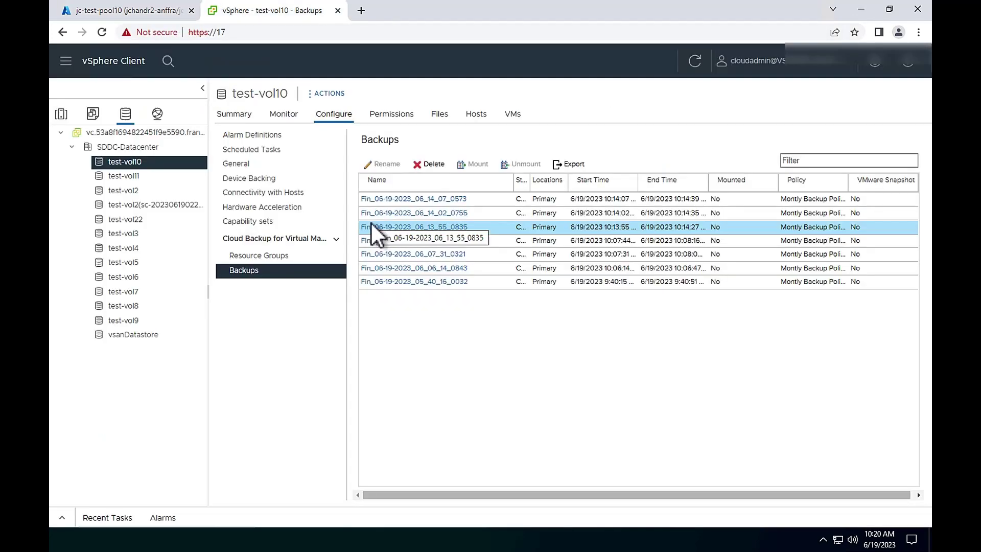